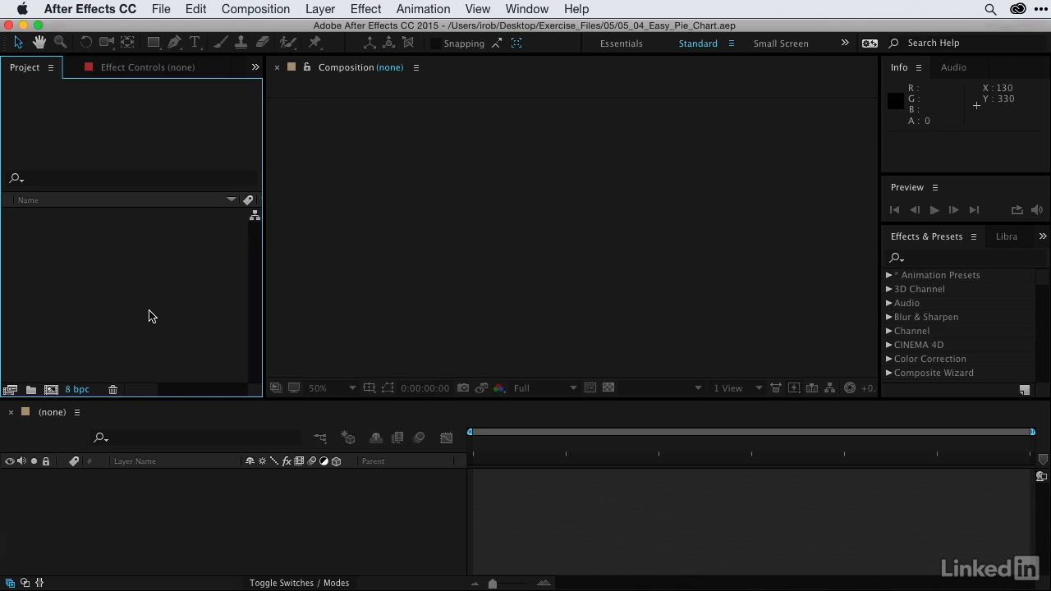
Open the EasyPieChart.jsxbin script for building a pie chart.
left_click(513, 9)
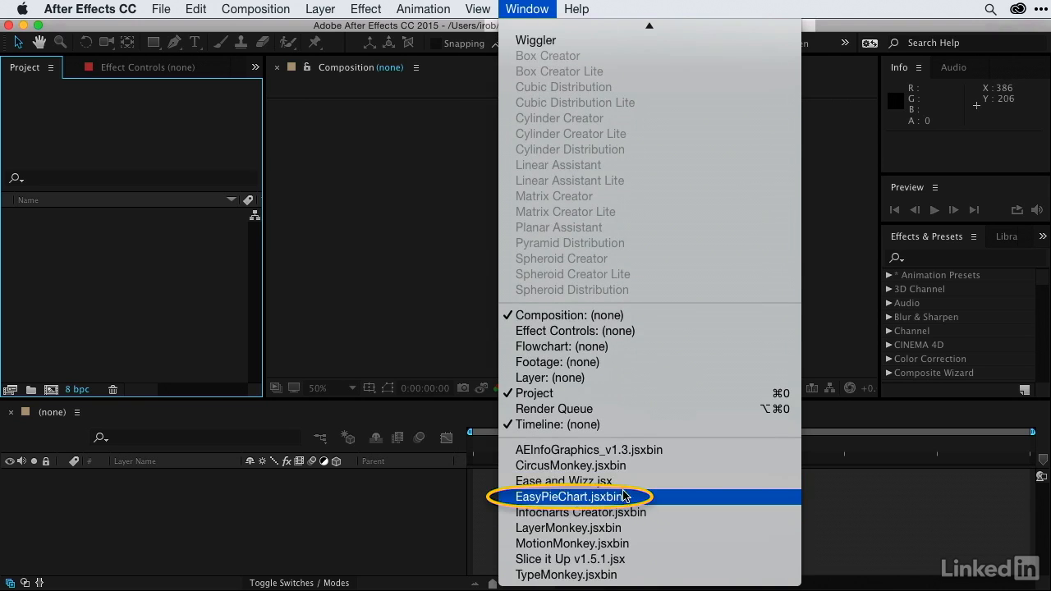
left_click(622, 498)
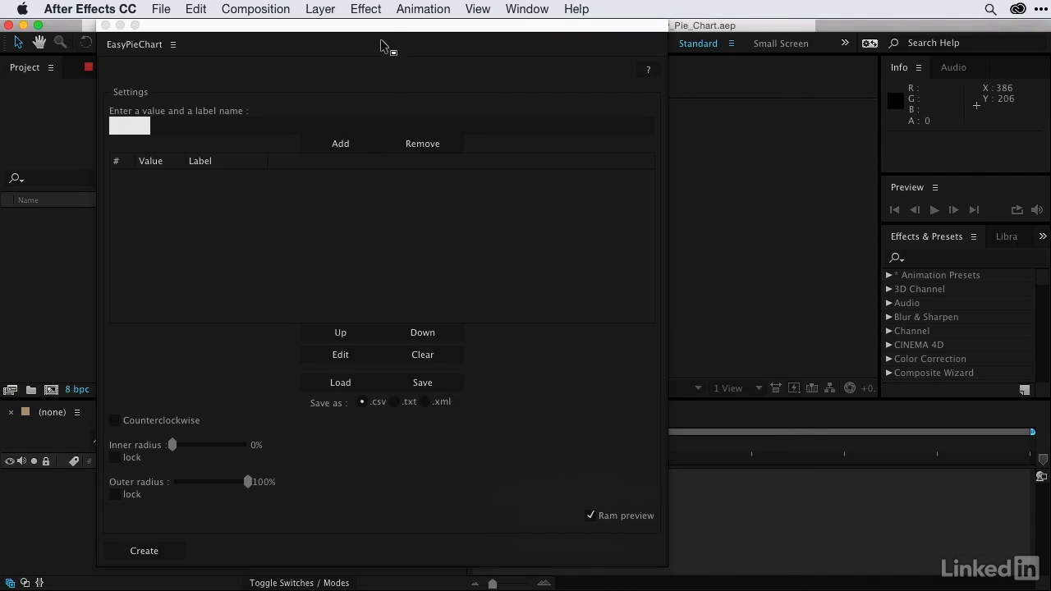
mouse_move(370, 31)
left_mouse_down()
mouse_move(357, 33)
mouse_move(376, 27)
left_mouse_up()
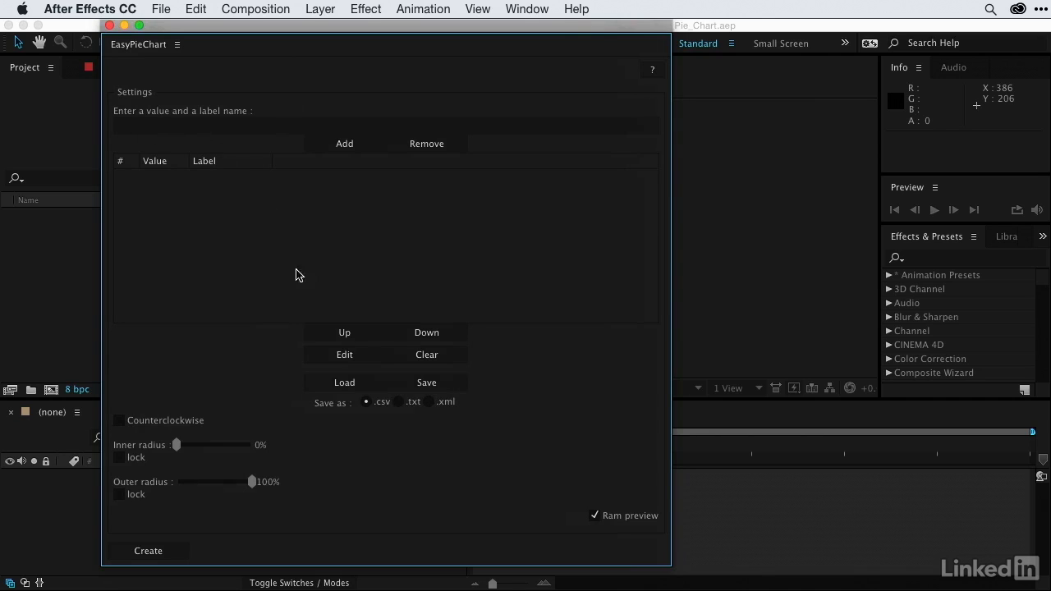
left_click(351, 390)
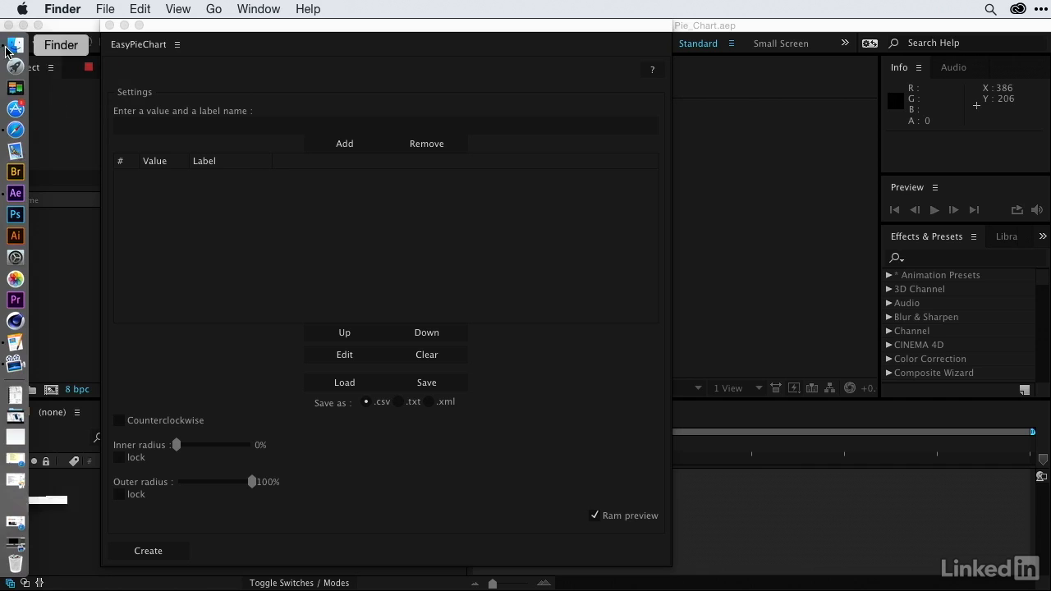
Switch to Finder and open Desserts.csv from the Exercise_Files/Assets/01_csv folder on the Desktop.
left_click(16, 43)
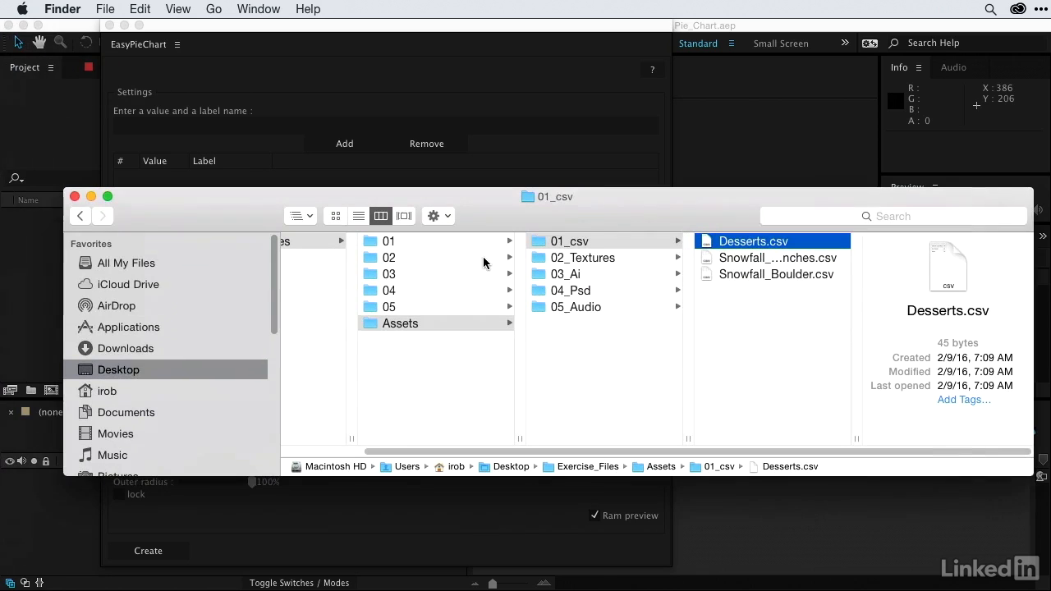
left_click(170, 371)
left_click(343, 241)
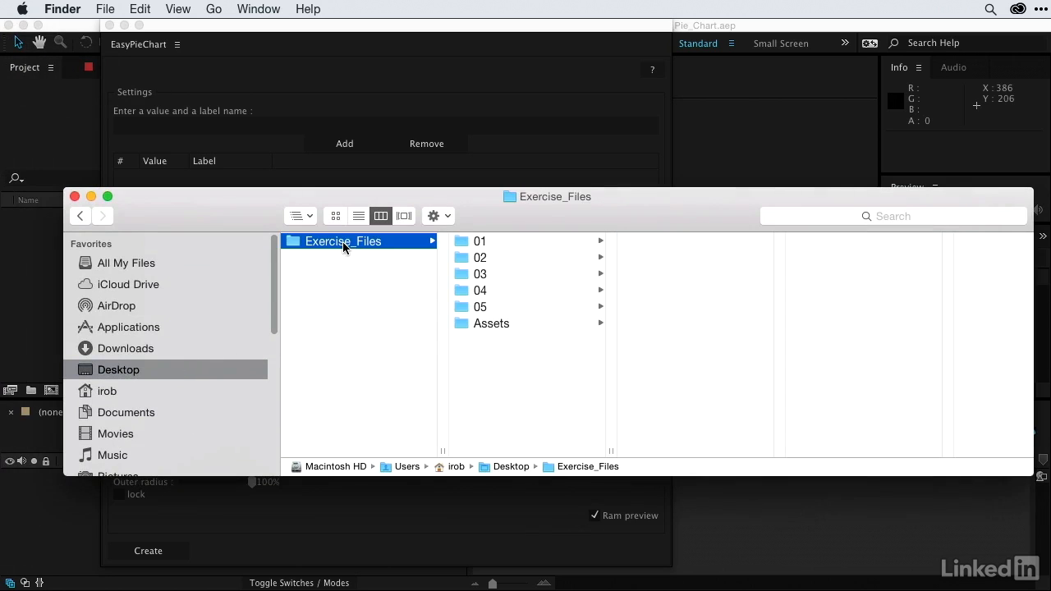
left_click(514, 324)
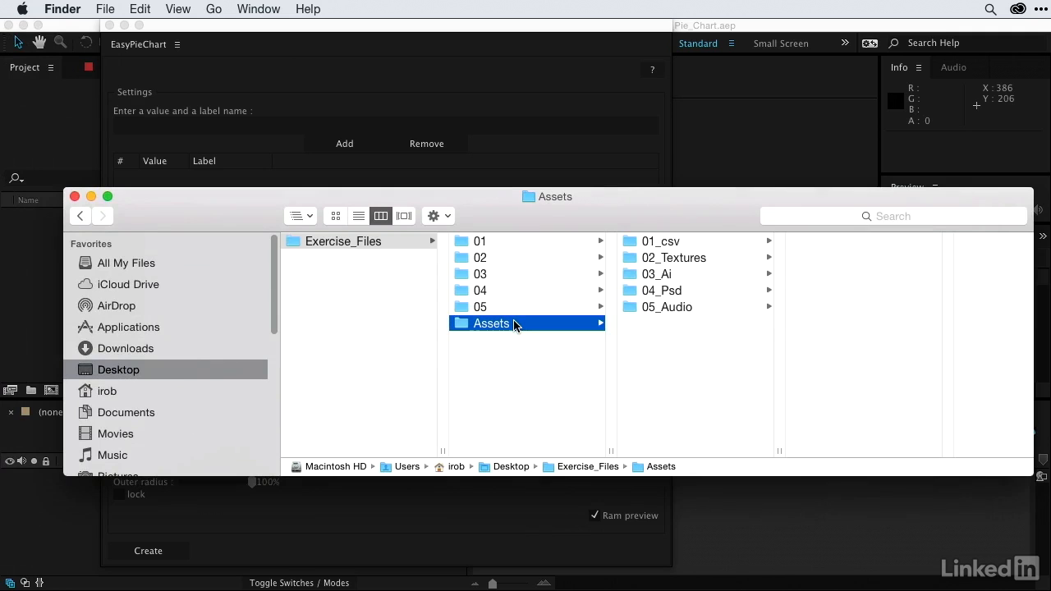
left_click(699, 245)
left_click_drag(726, 197, 679, 173)
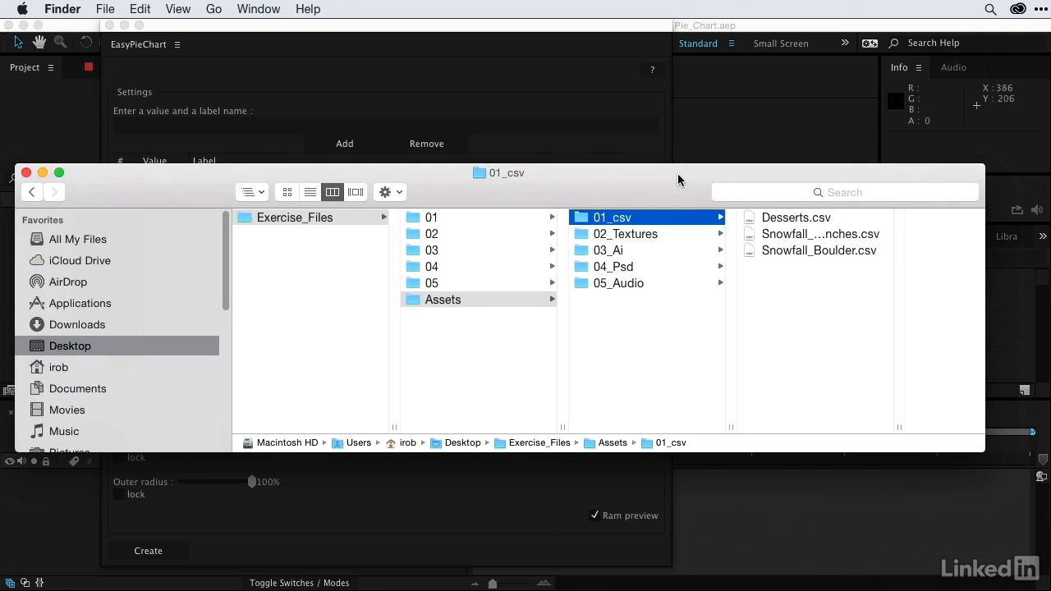
left_click(788, 220)
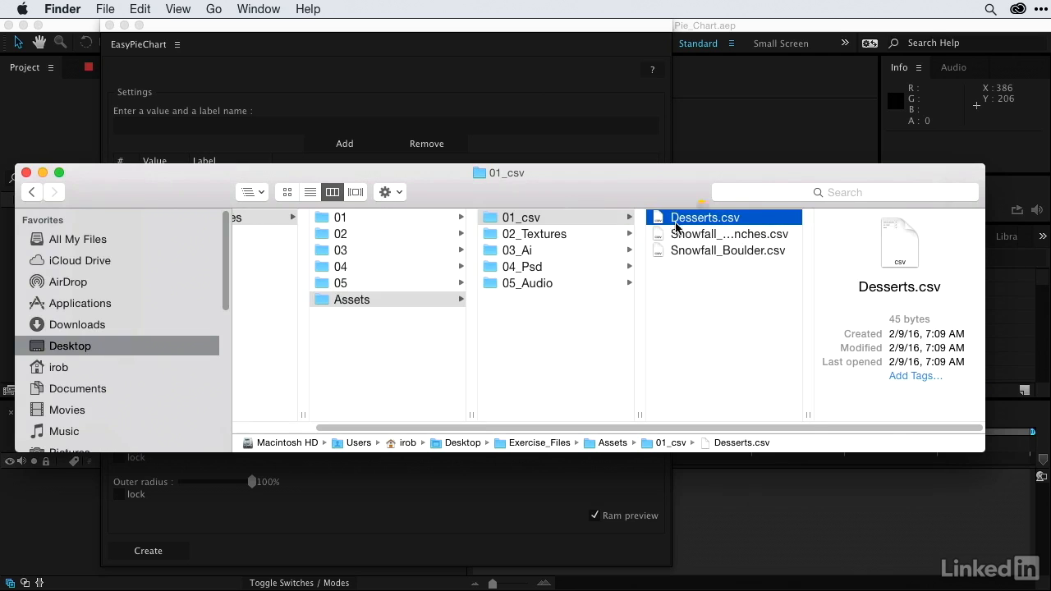
double_click(657, 220)
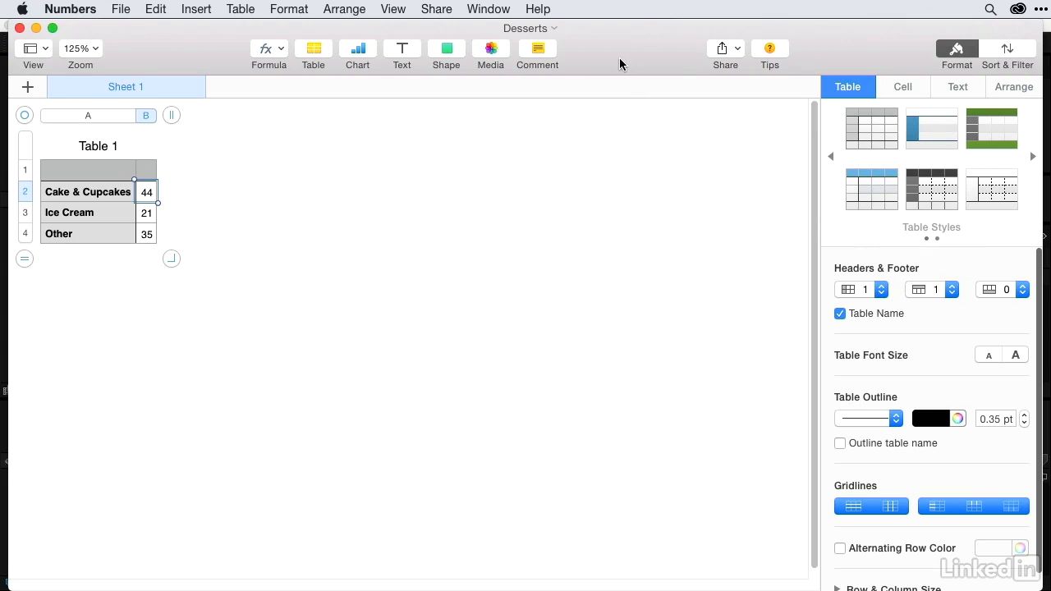
Place the Desserts spreadsheet beside the EasyPieChart window for reading its values, and close the Finder window.
left_click_drag(619, 57, 695, 52)
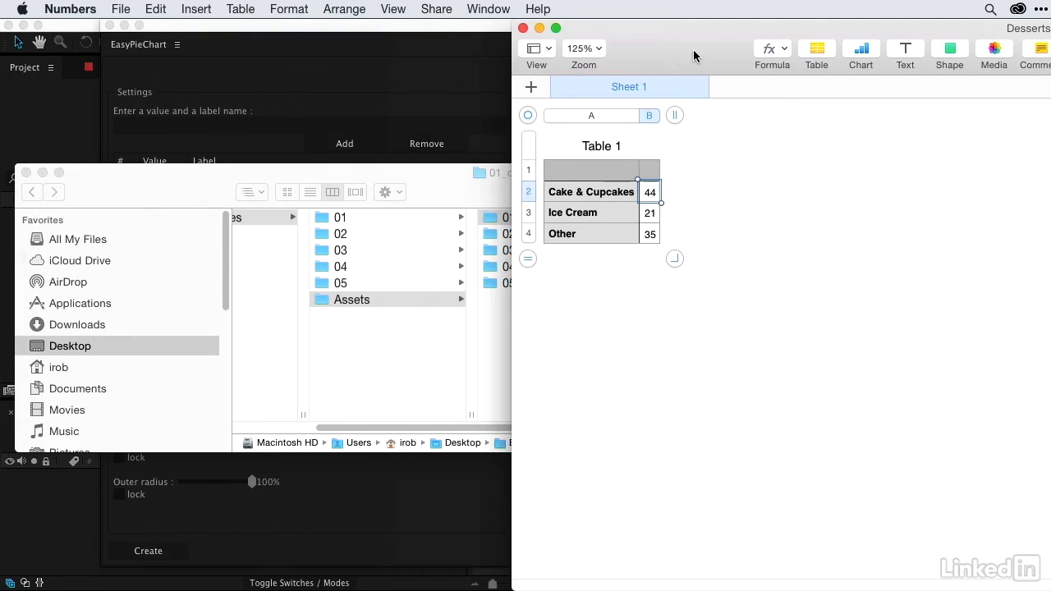
left_click(26, 174)
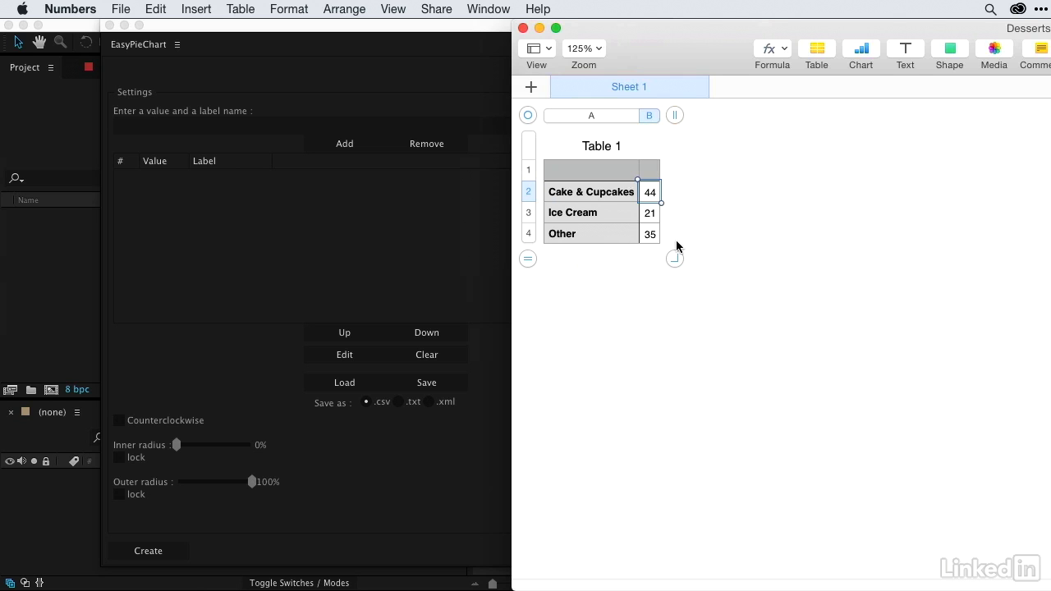
left_click_drag(685, 51, 891, 86)
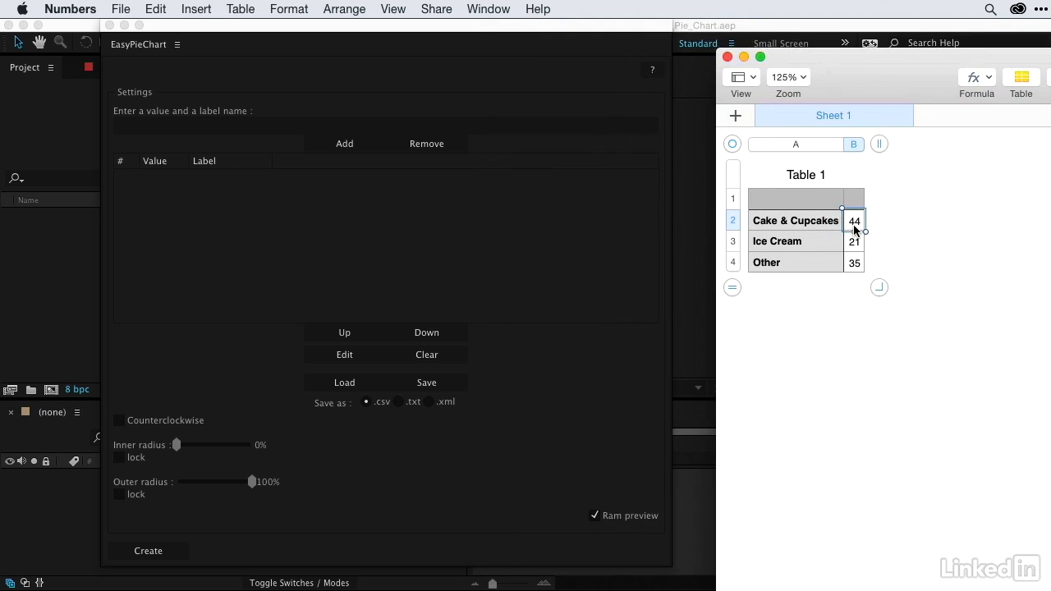
Return to After Effects and add a chart entry with value 44 and label "Cakes and Cupcakes".
left_click(317, 279)
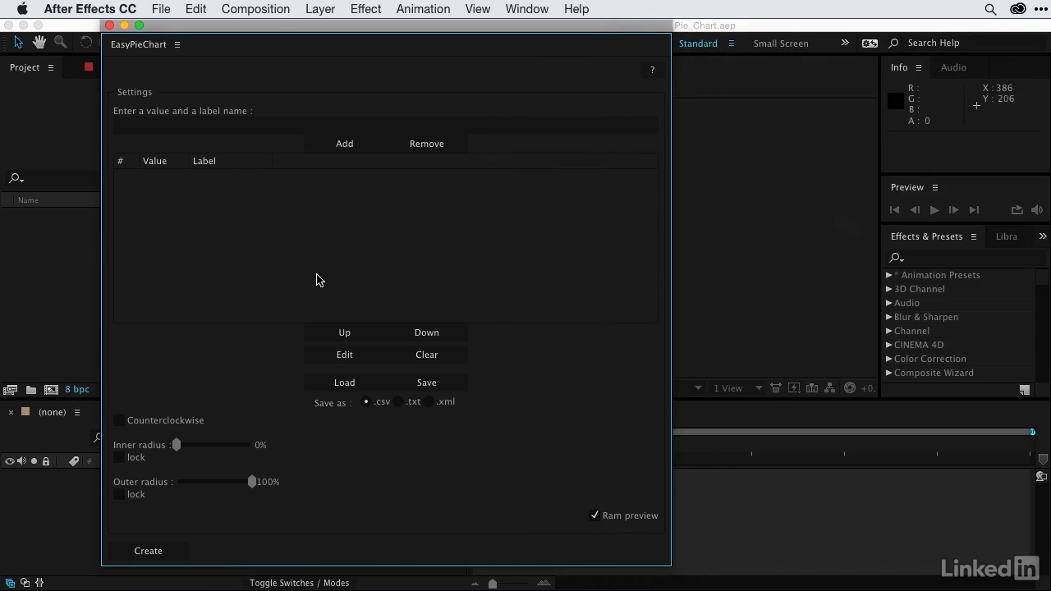
left_click(126, 129)
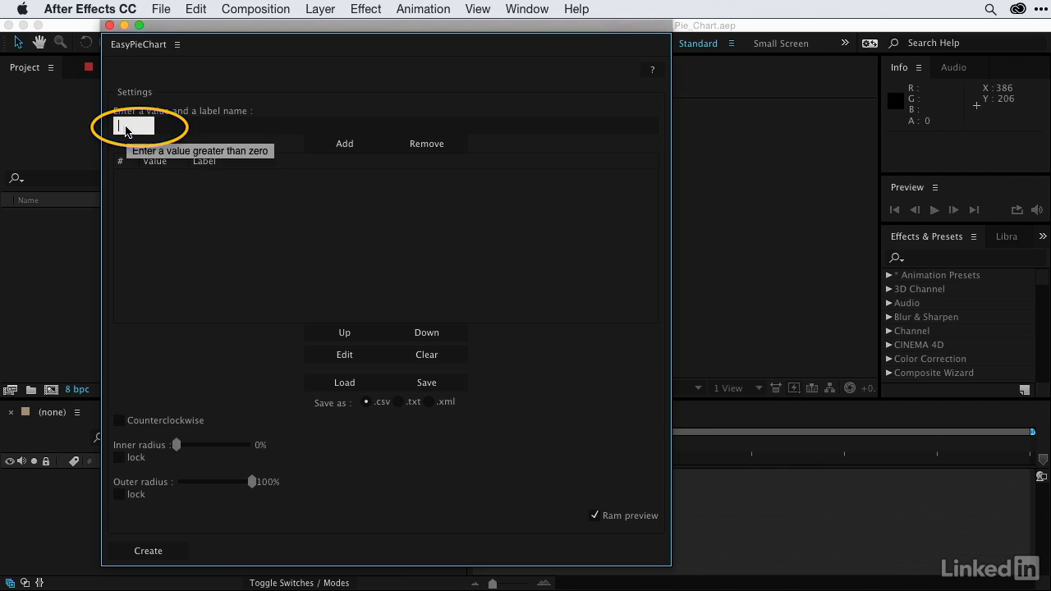
type("44")
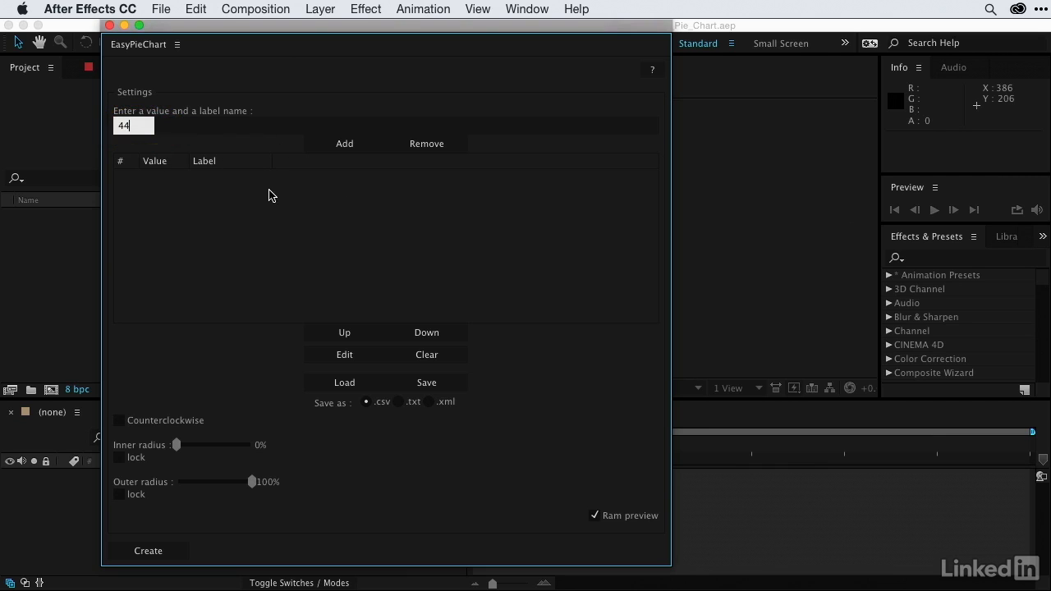
left_click(201, 128)
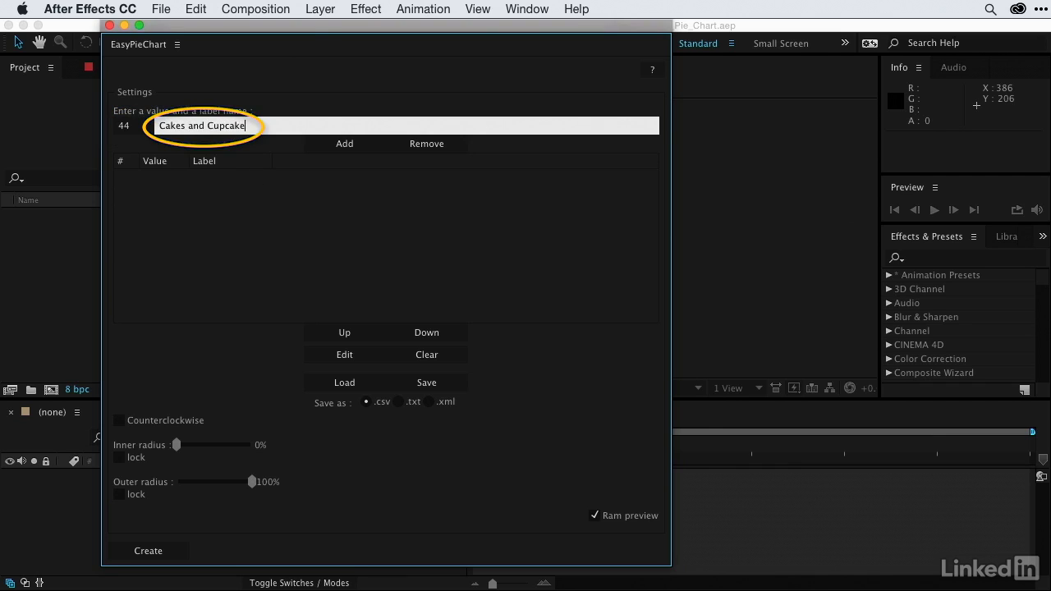
type("Cakes and Cupcakes")
left_click(358, 144)
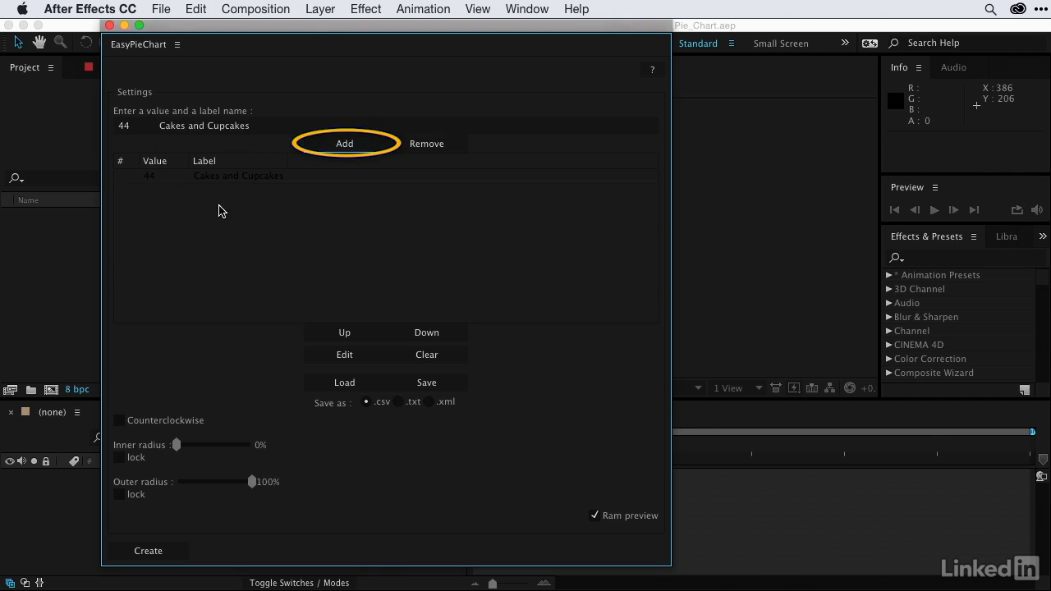
Check the second row of the Desserts spreadsheet and add a chart entry with value 21 and label "Ice Cream".
key("super+Tab")
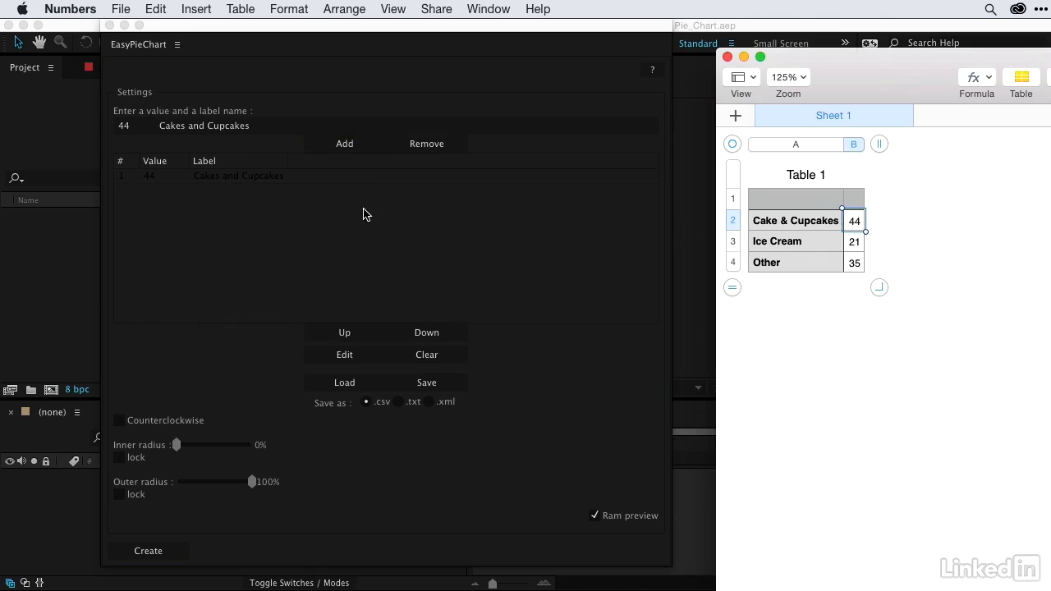
left_click(280, 230)
left_click(133, 129)
type("21")
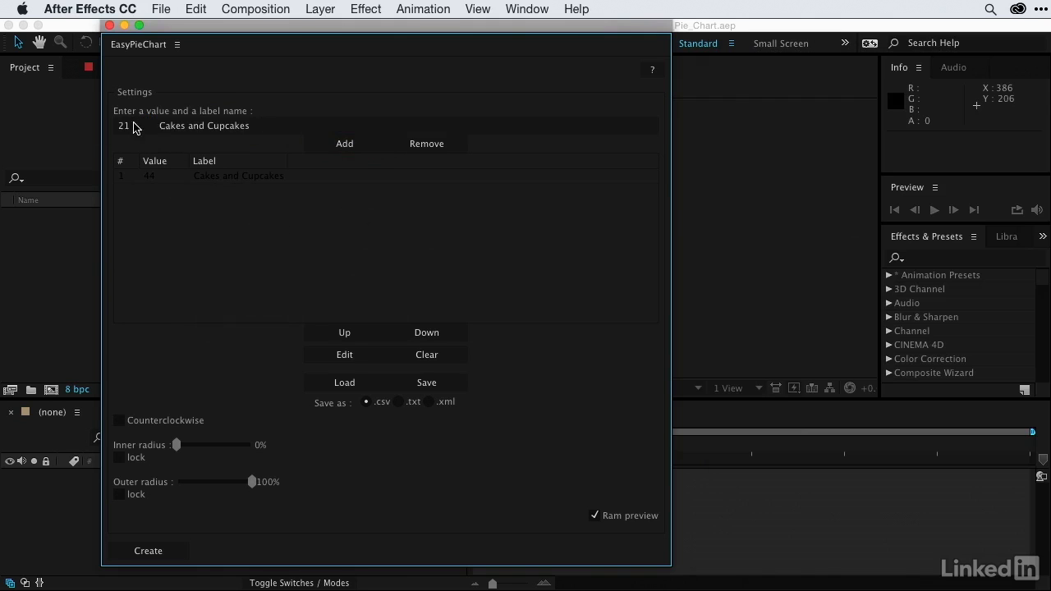
key("Tab")
key("BackSpace")
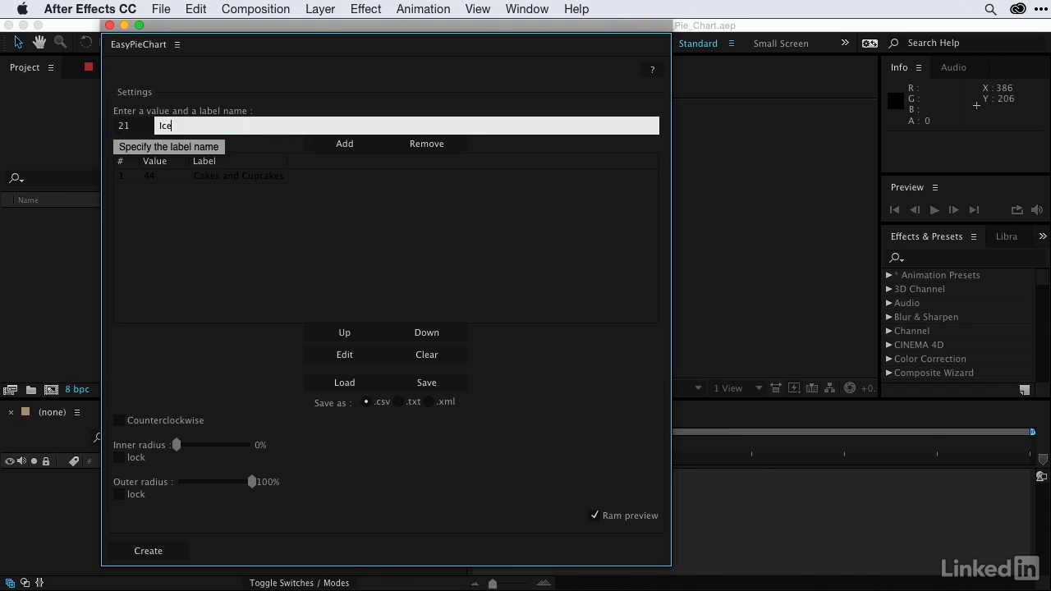
type("Ice Cream")
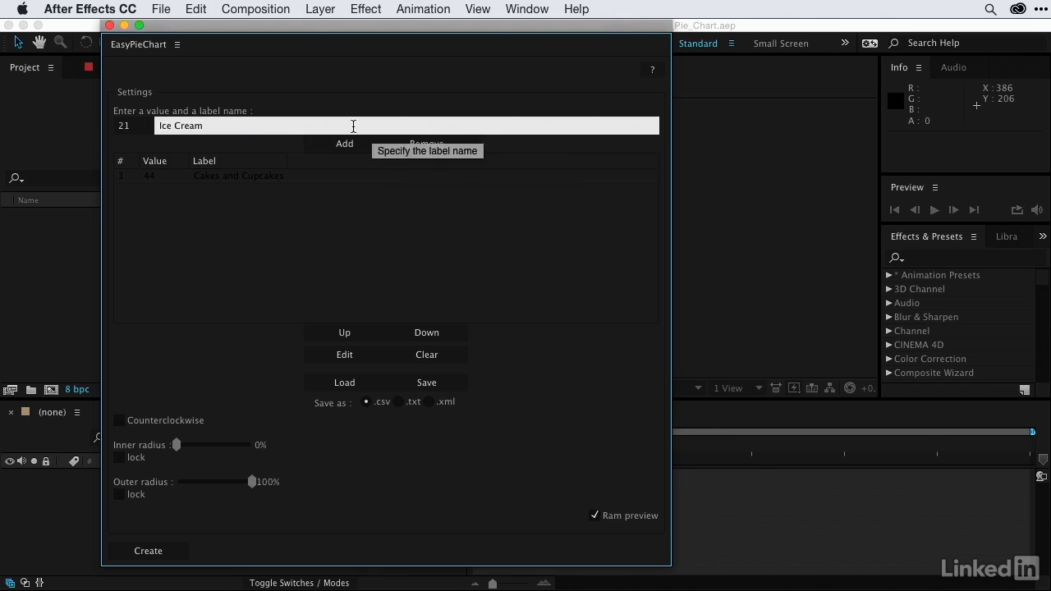
left_click(344, 146)
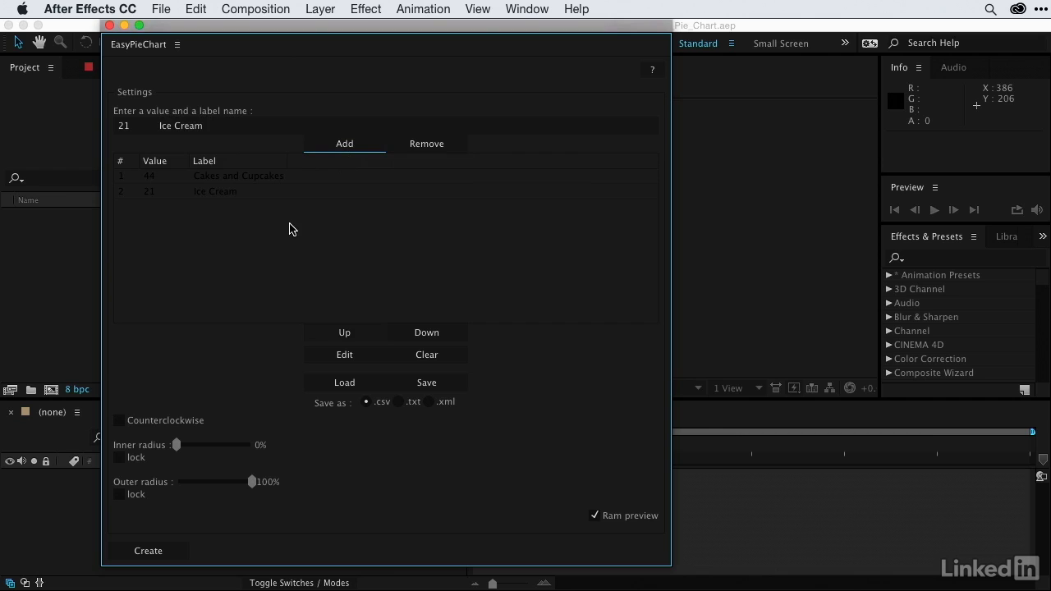
Add a third chart entry with value 35 and label "Other", and select it in the list.
double_click(133, 129)
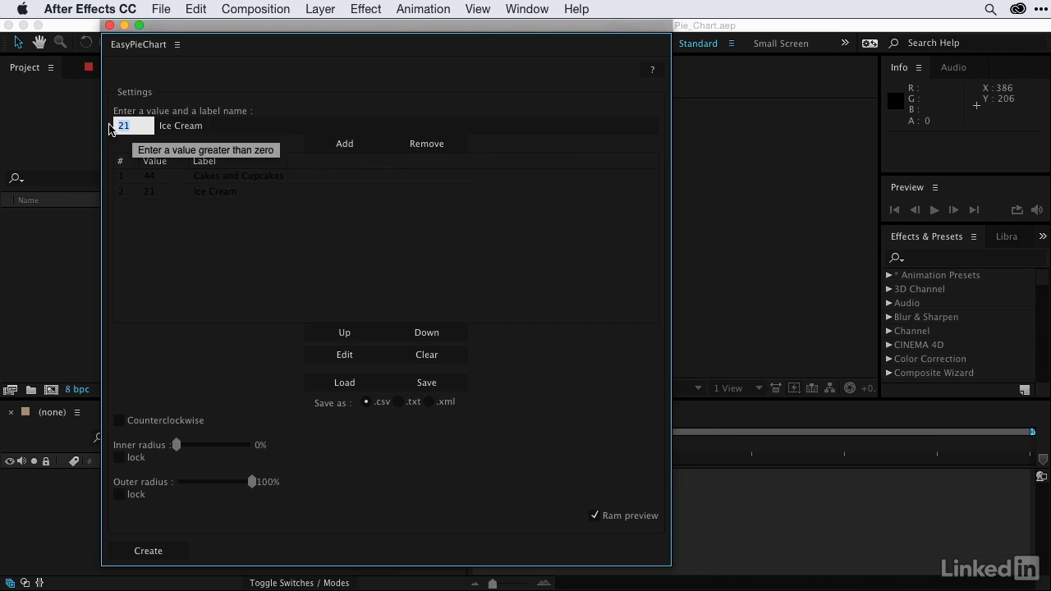
type("35")
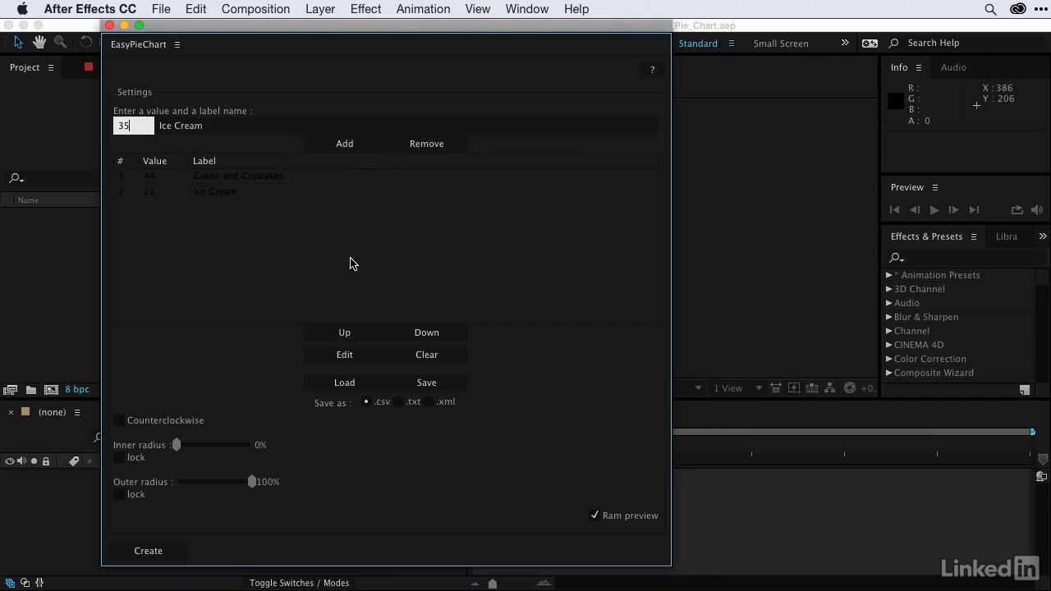
left_click(223, 127)
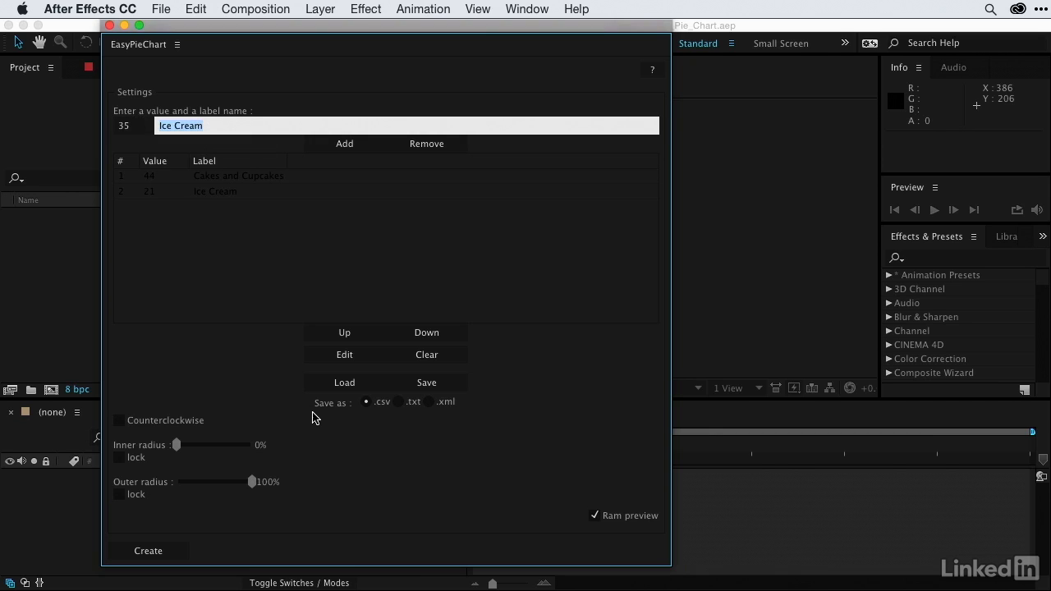
type("Other")
left_click(359, 146)
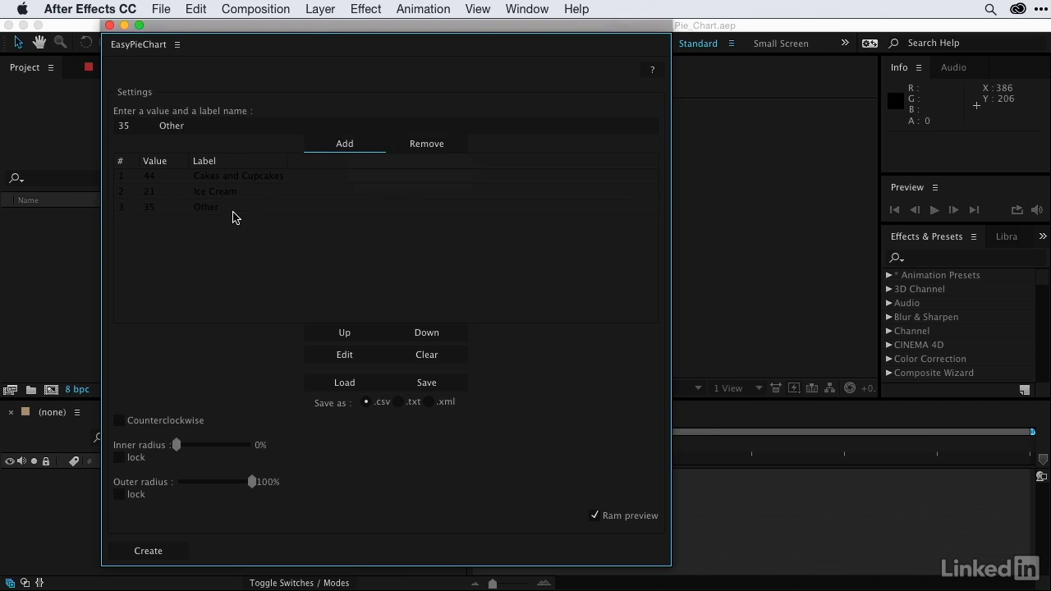
left_click(230, 213)
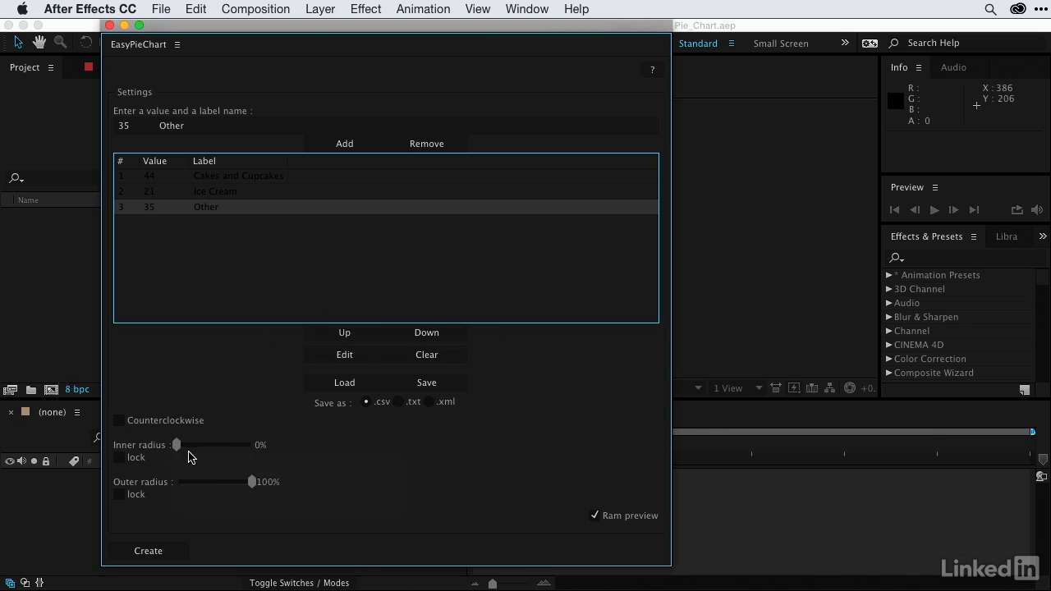
Set the chart's inner radius to 22%, create the pie chart and close EasyPieChart.
left_click_drag(177, 446, 198, 450)
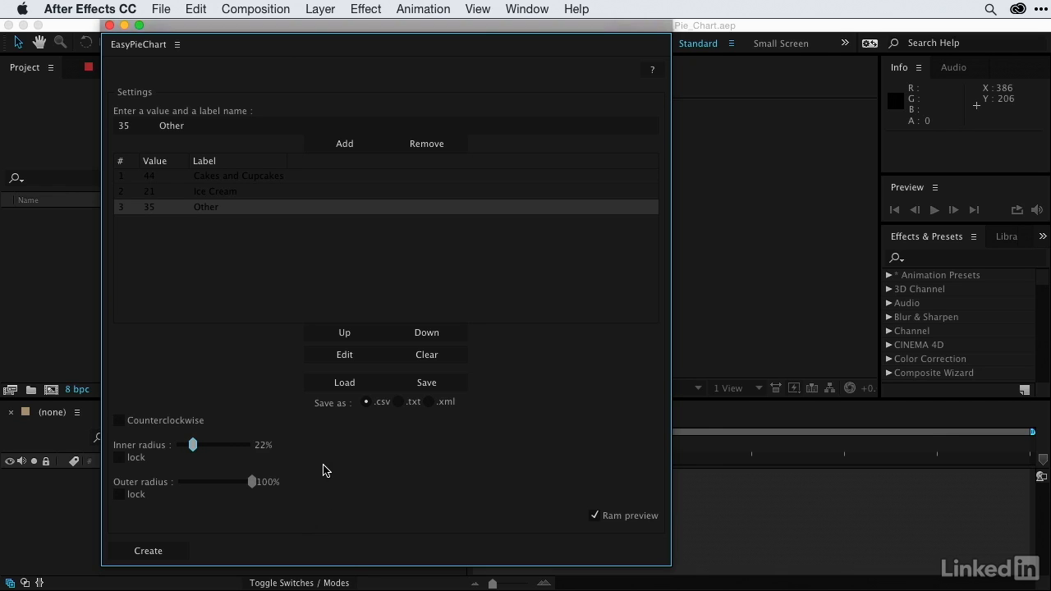
left_click(153, 555)
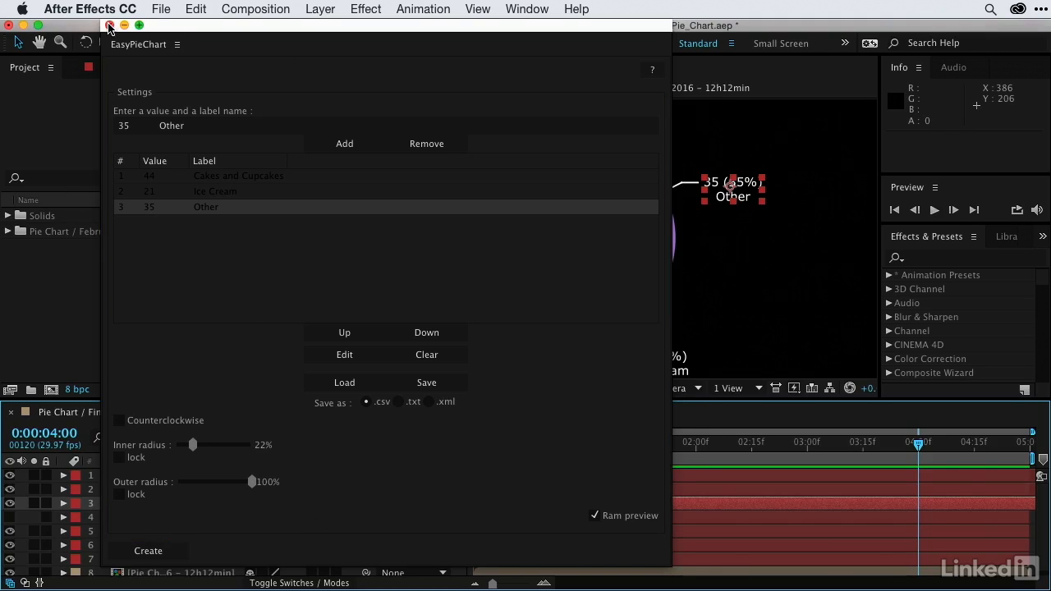
left_click(110, 27)
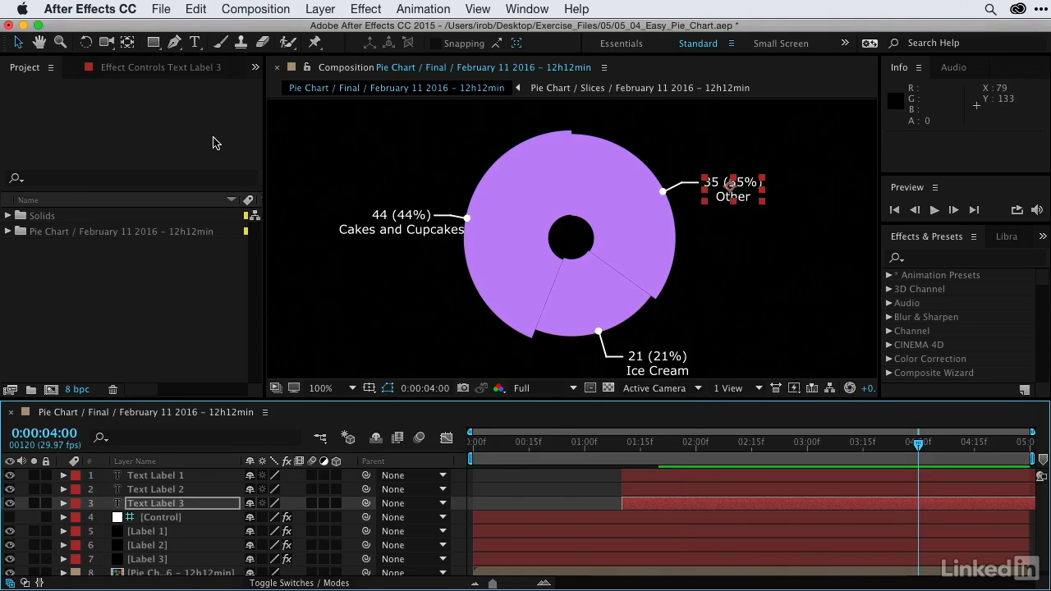
Show the Control layer's effect settings and bring its slice color properties into view.
left_click(161, 524)
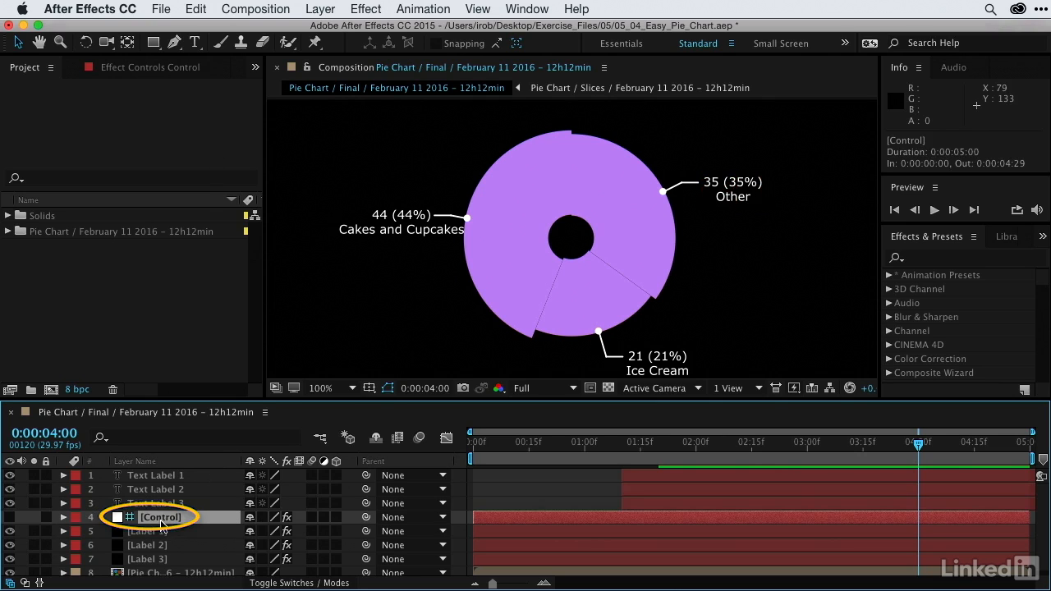
left_click(130, 72)
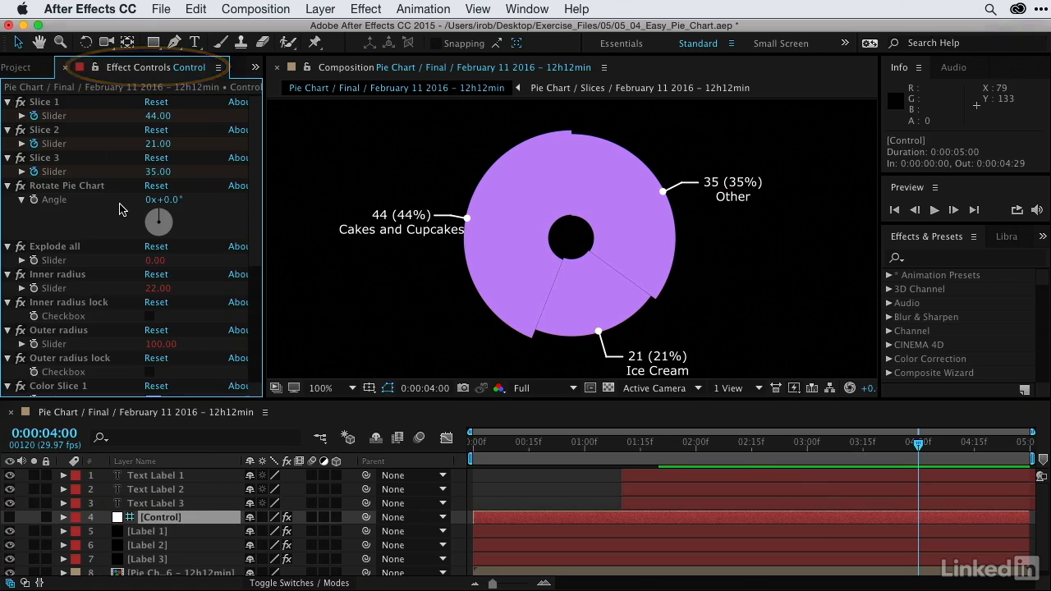
scroll(216, 228, "down", 5)
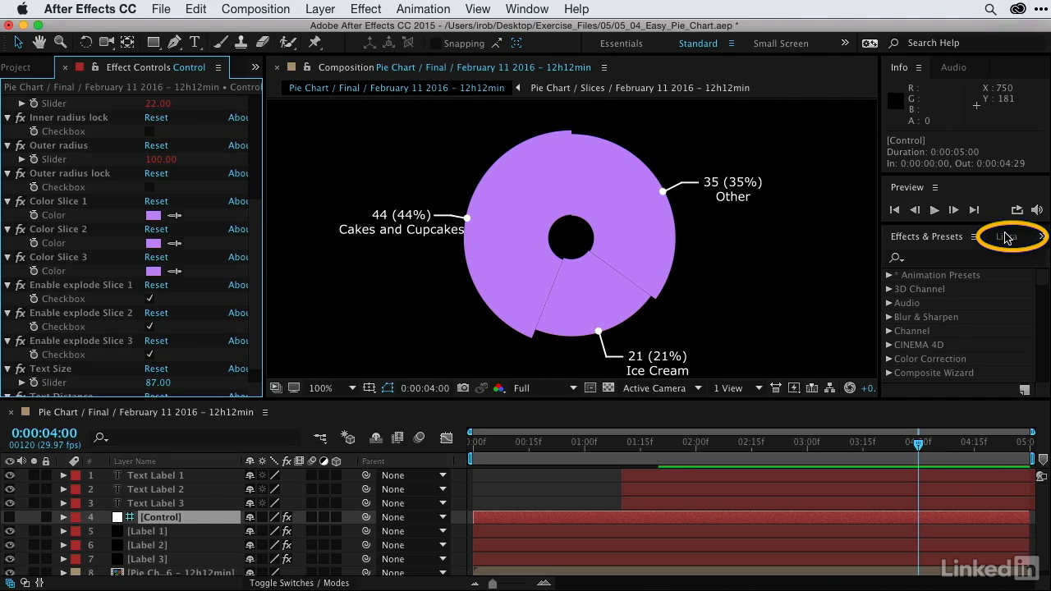
Open the My Library collection that holds the color themes and display its DemoSave theme.
left_click(1007, 236)
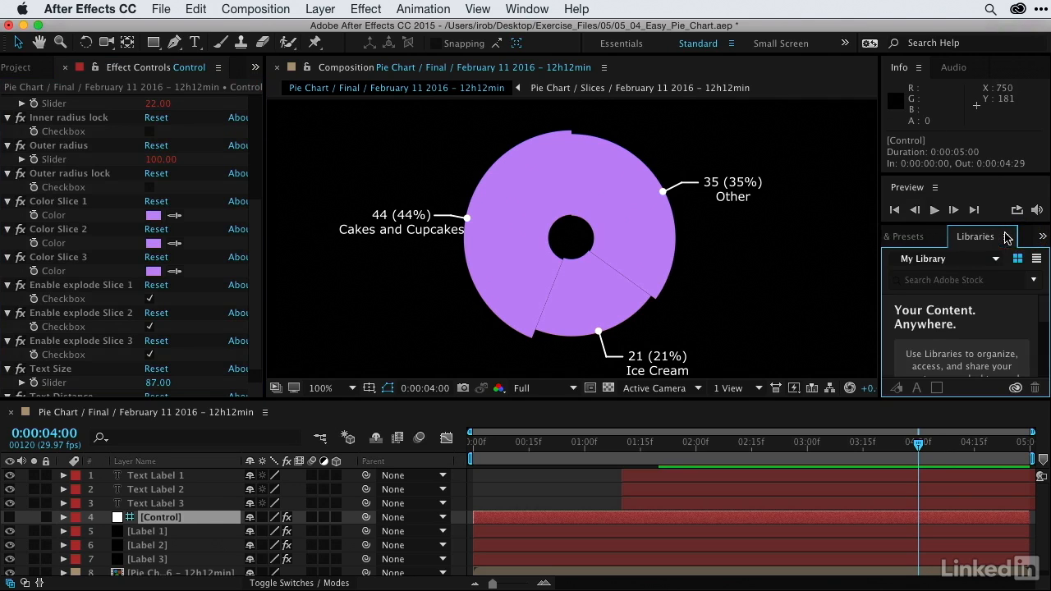
left_click(971, 259)
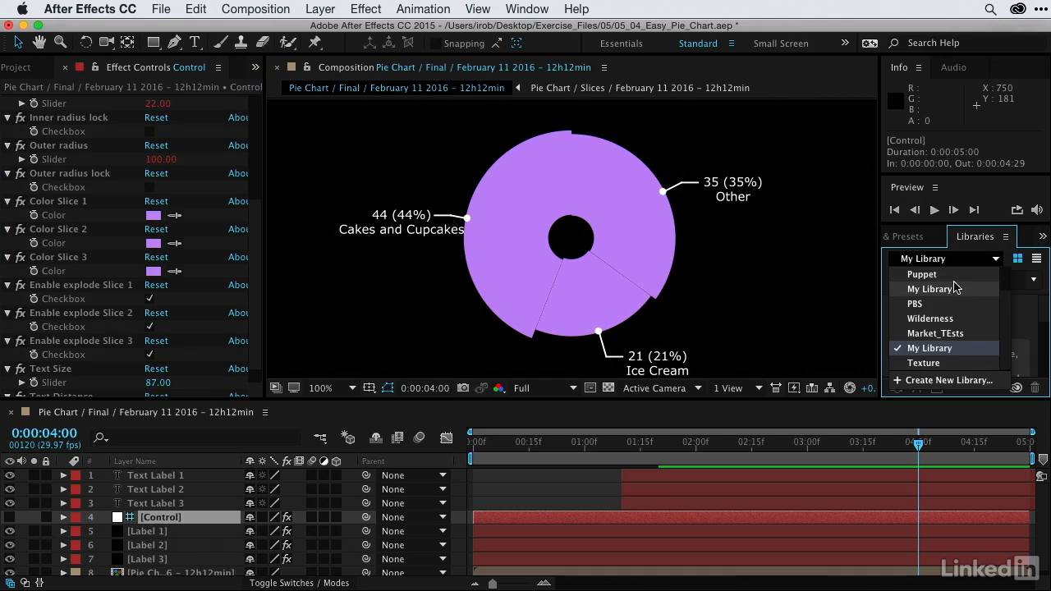
left_click(953, 289)
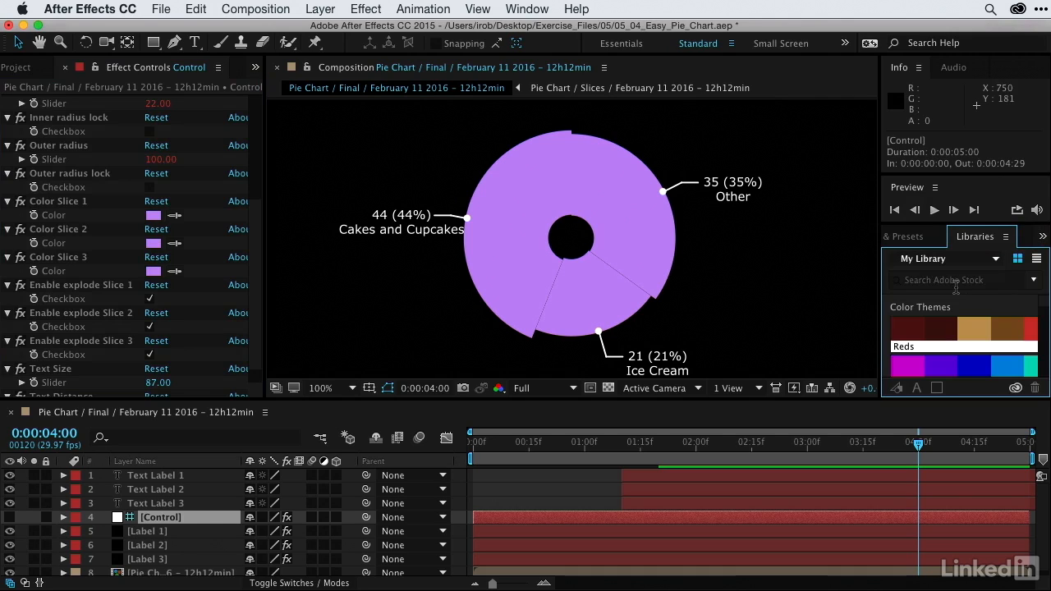
scroll(1016, 329, "down", 2)
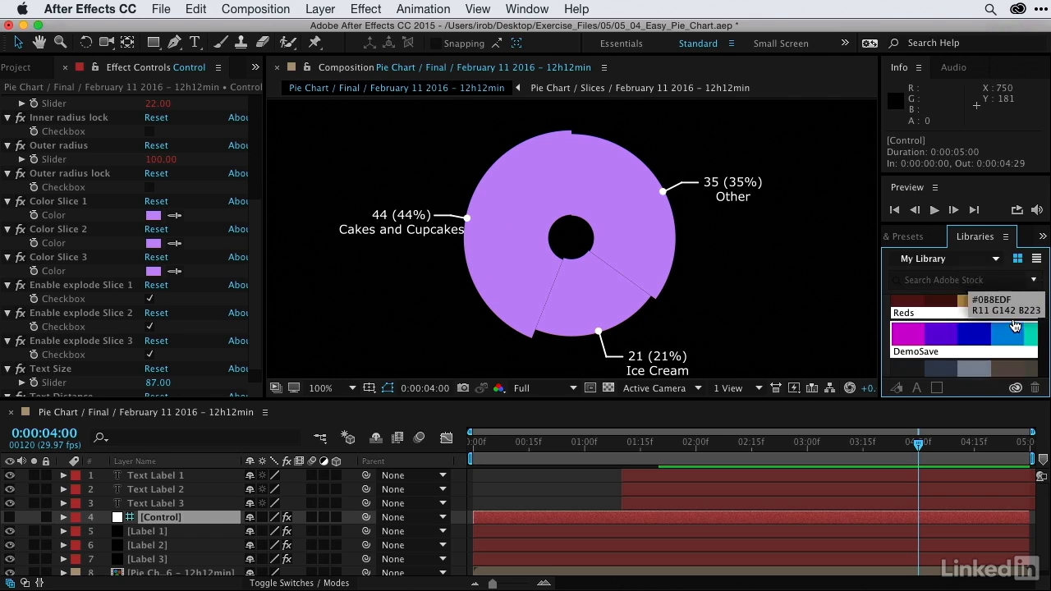
scroll(1016, 327, "down", 1)
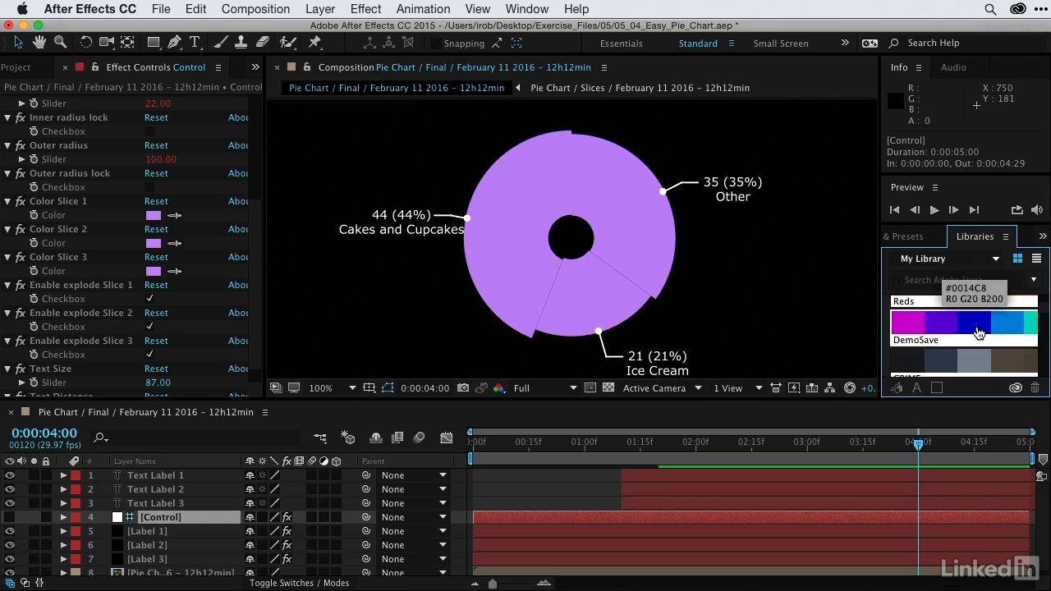
Sample the DemoSave theme's magenta for Color Slice 1, purple for Color Slice 2 and dark blue for Color Slice 3.
left_click(173, 215)
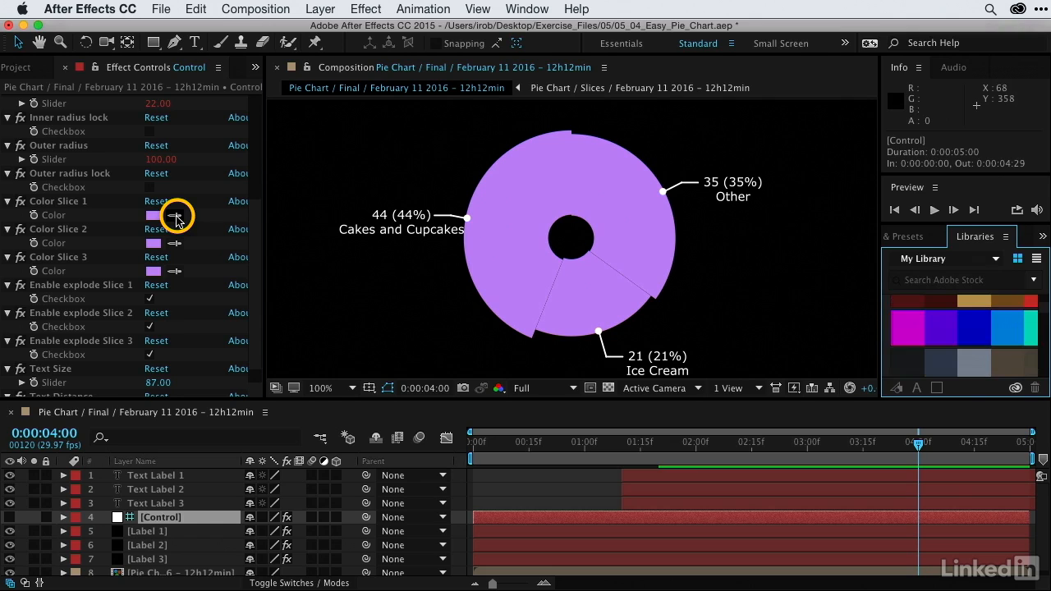
left_click(917, 328)
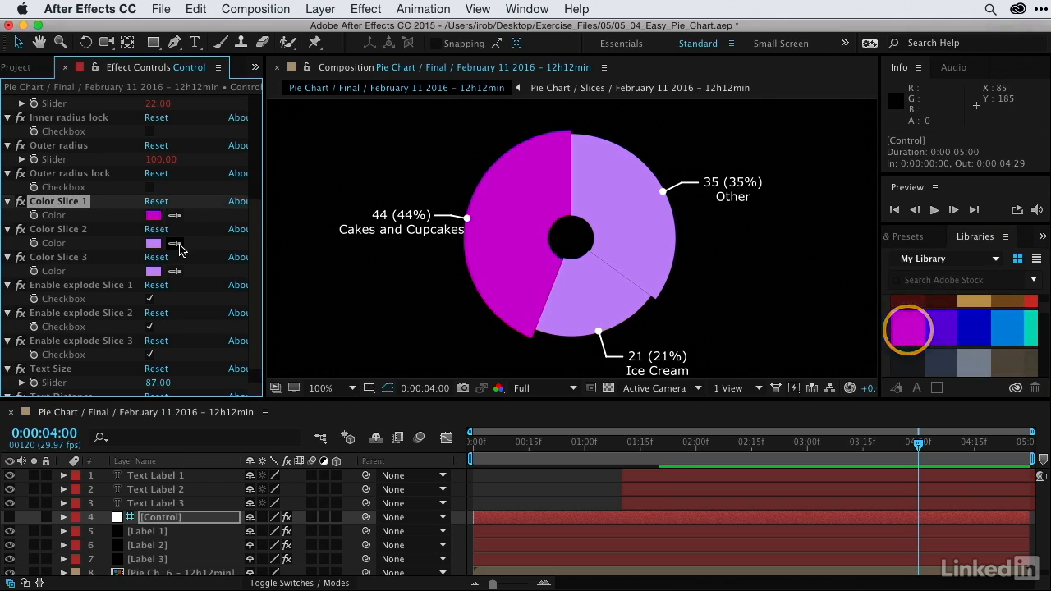
left_click(176, 244)
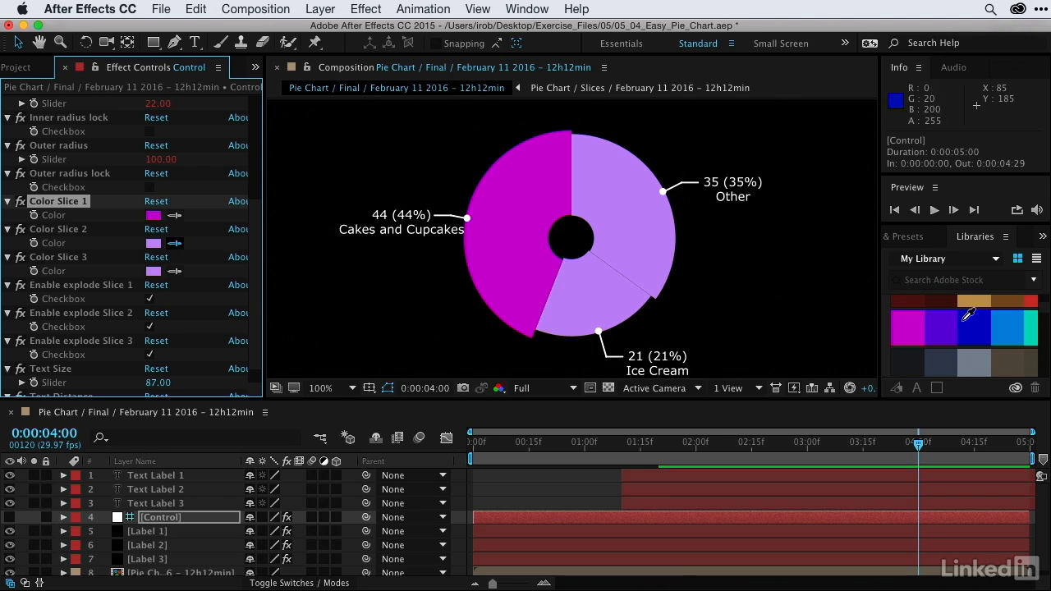
left_click(945, 327)
left_click(175, 271)
left_click(970, 334)
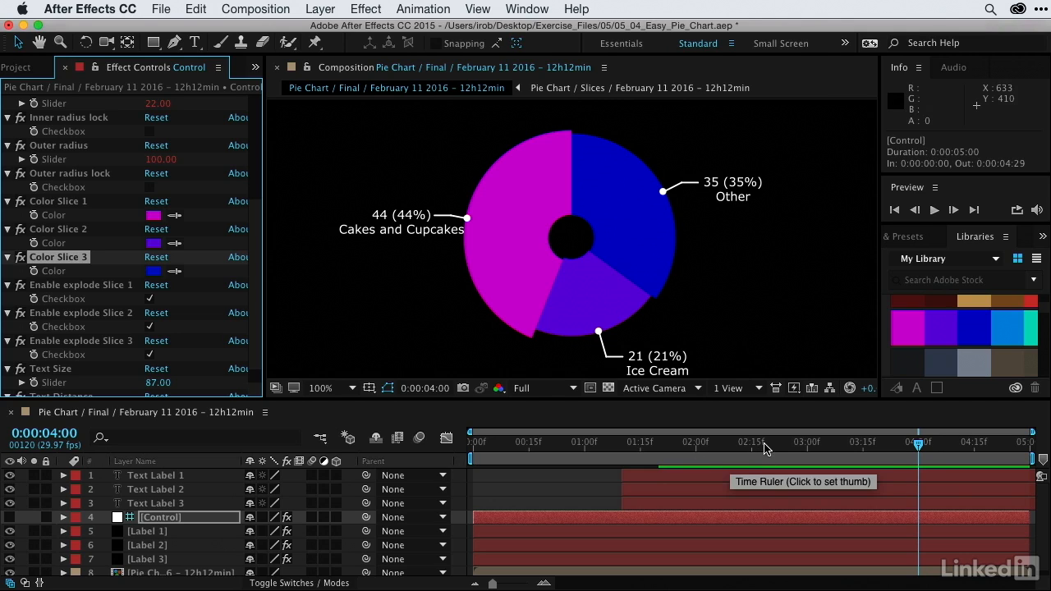
Preview the recolored pie chart animation from the start and stop playback.
left_click_drag(764, 448, 351, 573)
key("space")
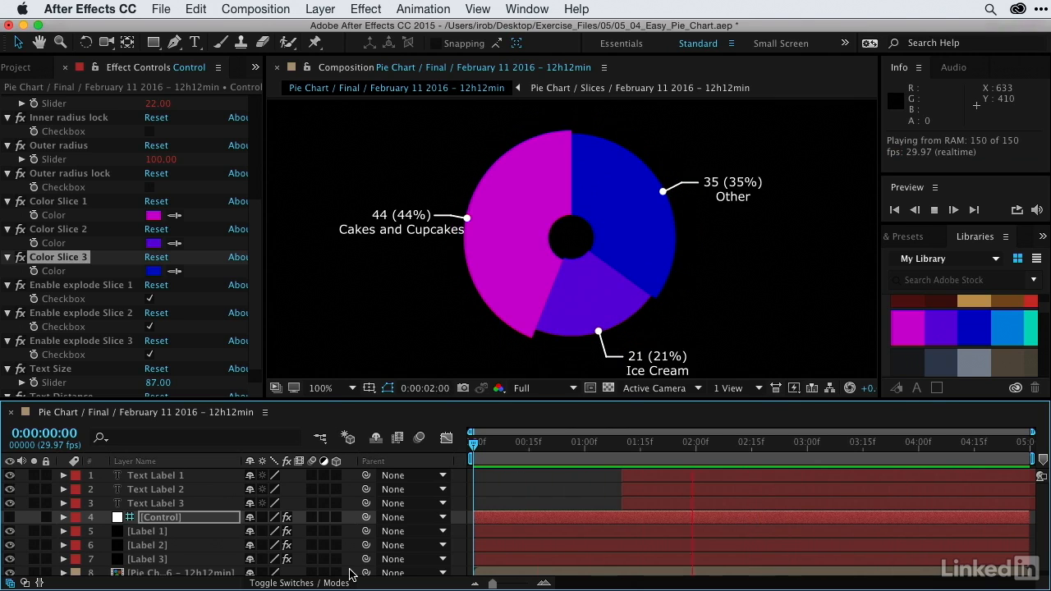
key("space")
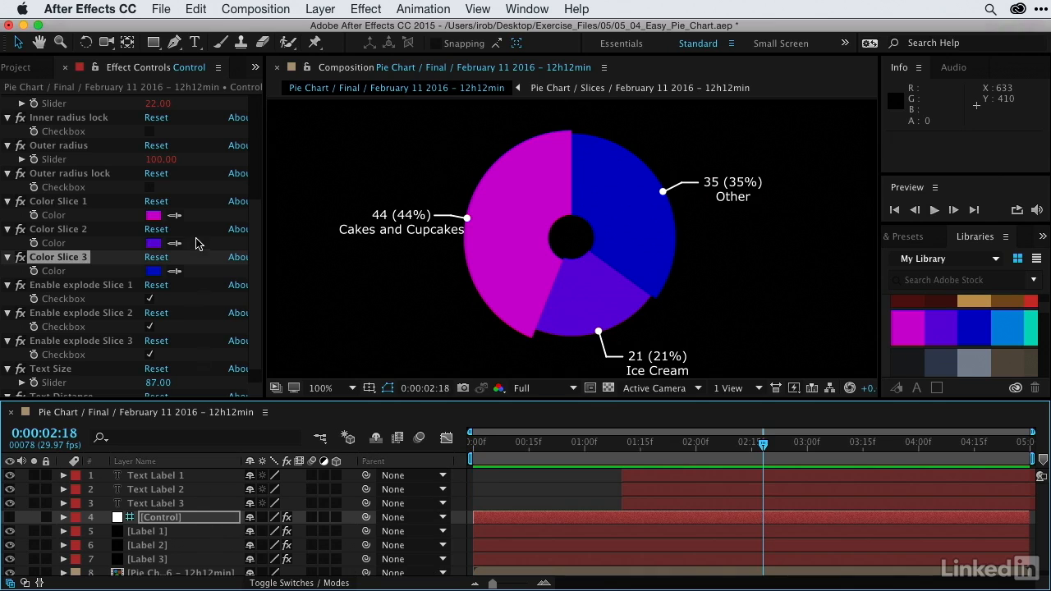
Try rotating the whole pie chart to about -28° with the Rotate Pie Chart angle.
scroll(196, 244, "up", 5)
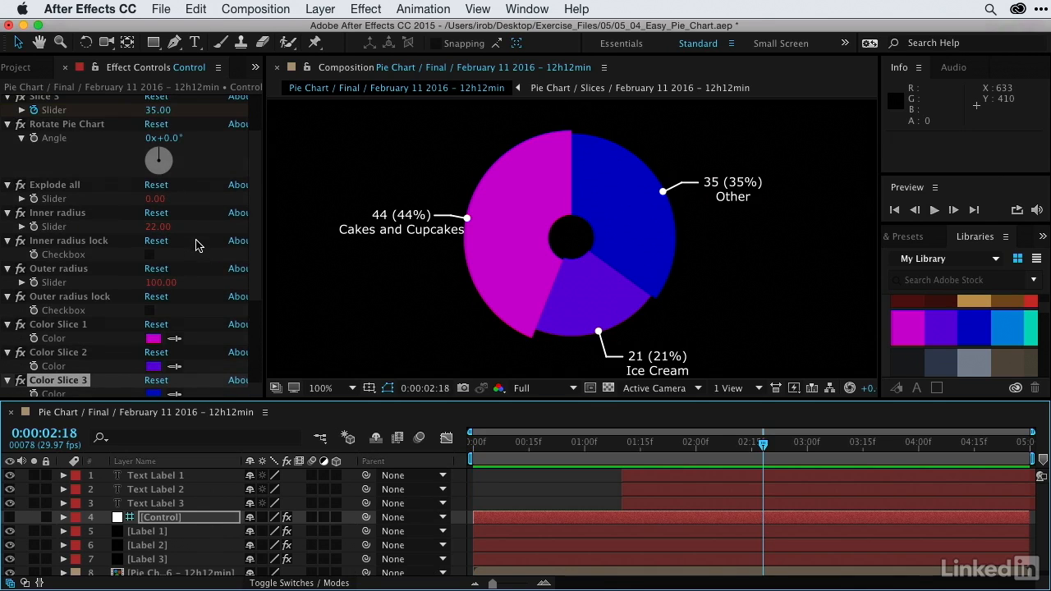
mouse_move(173, 141)
left_mouse_down()
mouse_move(230, 138)
mouse_move(156, 146)
left_mouse_up()
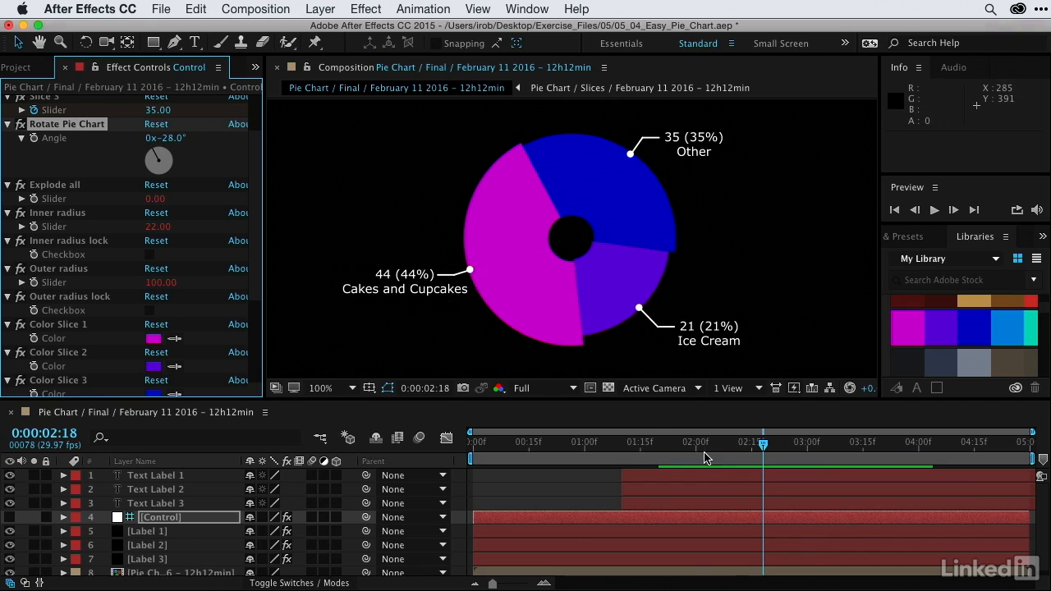
At 0:00:00:15, reset the Rotate Pie Chart effect and enable keyframing for its angle.
left_click_drag(697, 452, 529, 450)
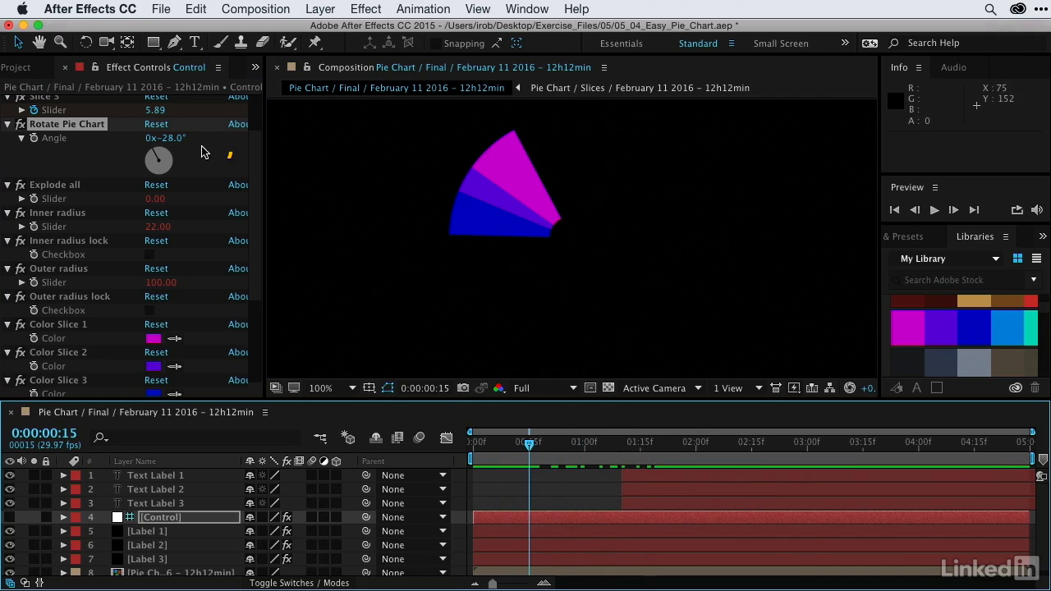
left_click_drag(172, 139, 192, 144)
left_click(154, 125)
left_click(34, 138)
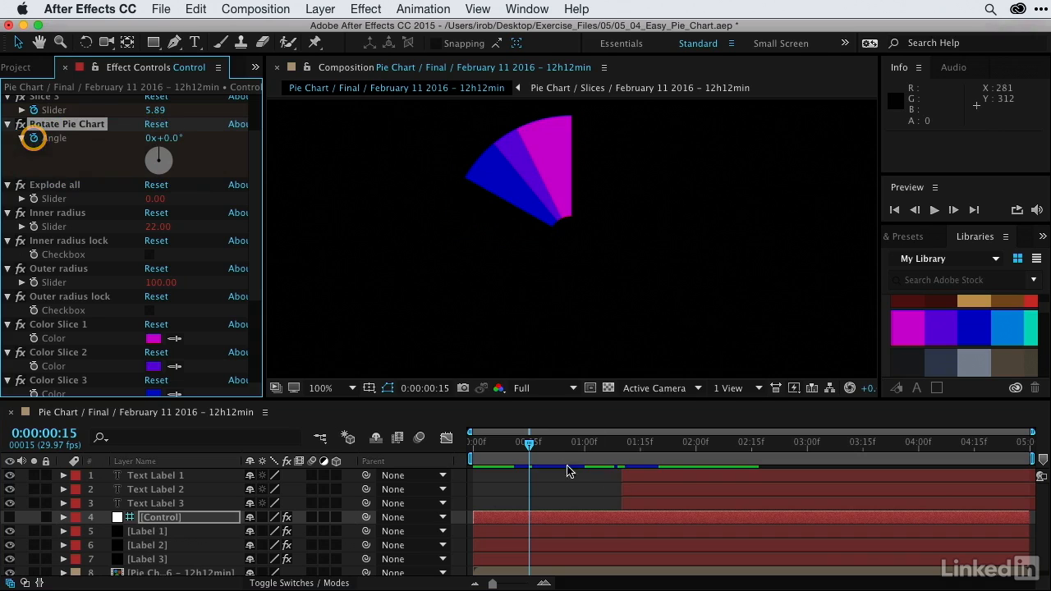
At 0:00:02:03, add a Rotate Pie Chart keyframe with the angle set to 1x+27.0°.
left_click_drag(529, 443, 707, 444)
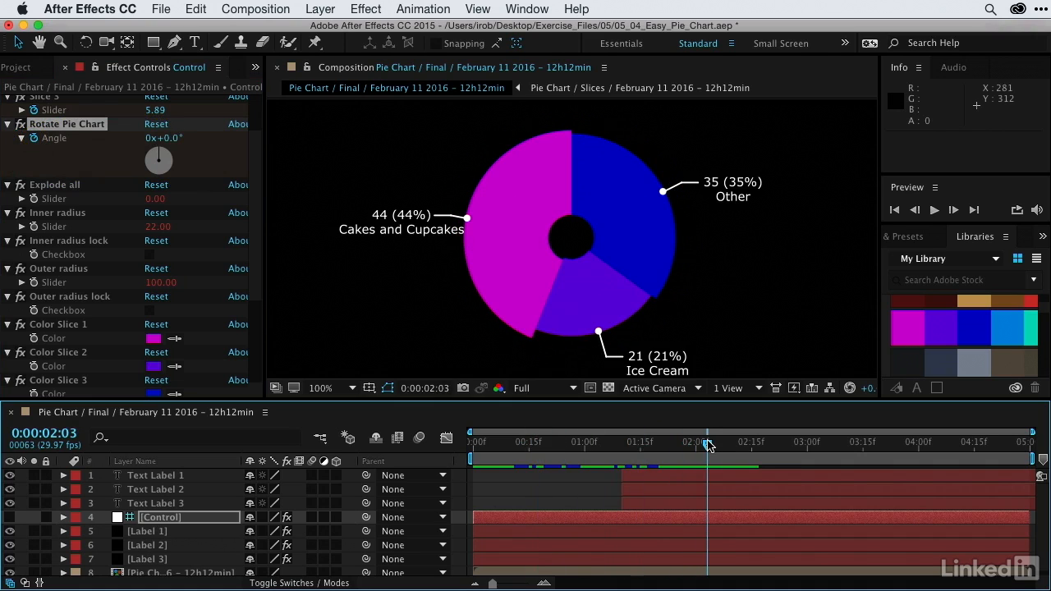
left_click(152, 144)
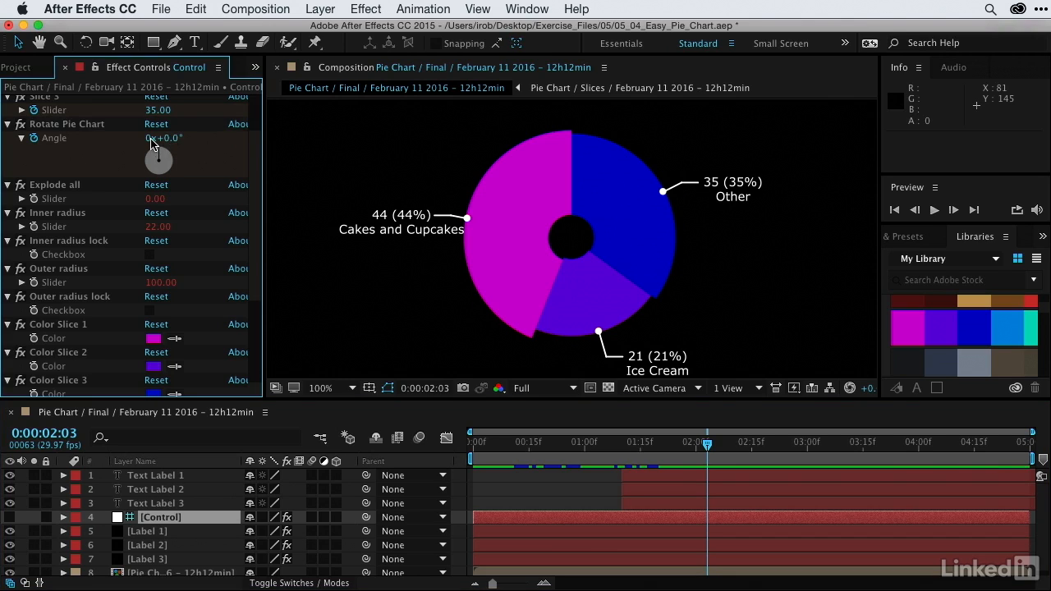
left_click(151, 140)
type("1")
key("Tab")
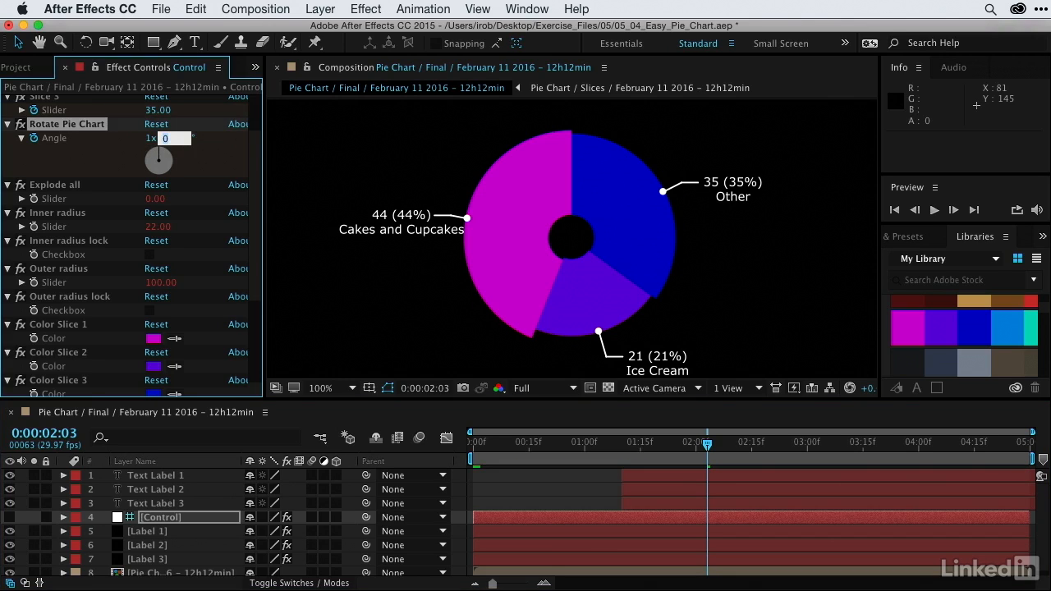
key("Return")
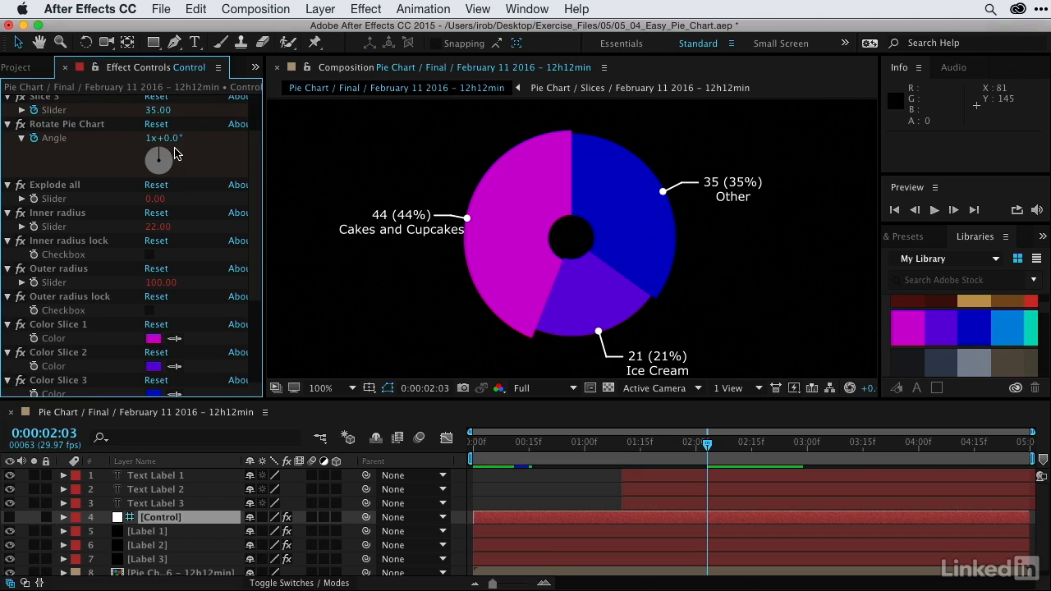
left_click_drag(170, 139, 211, 143)
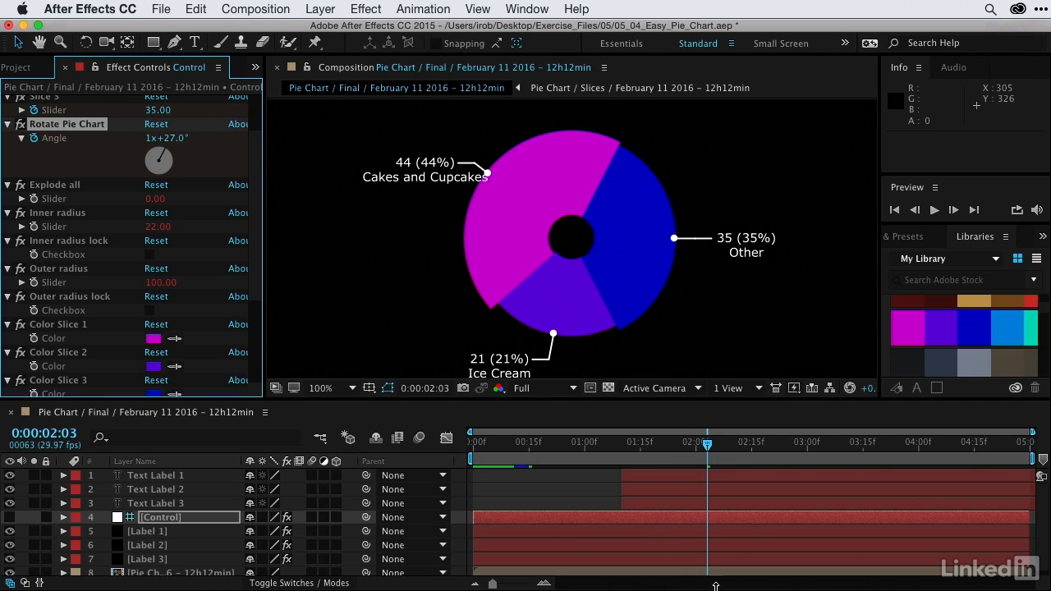
Play the rotating pie chart from the first frame and stop playback.
left_click_drag(710, 454, 472, 455)
key("space")
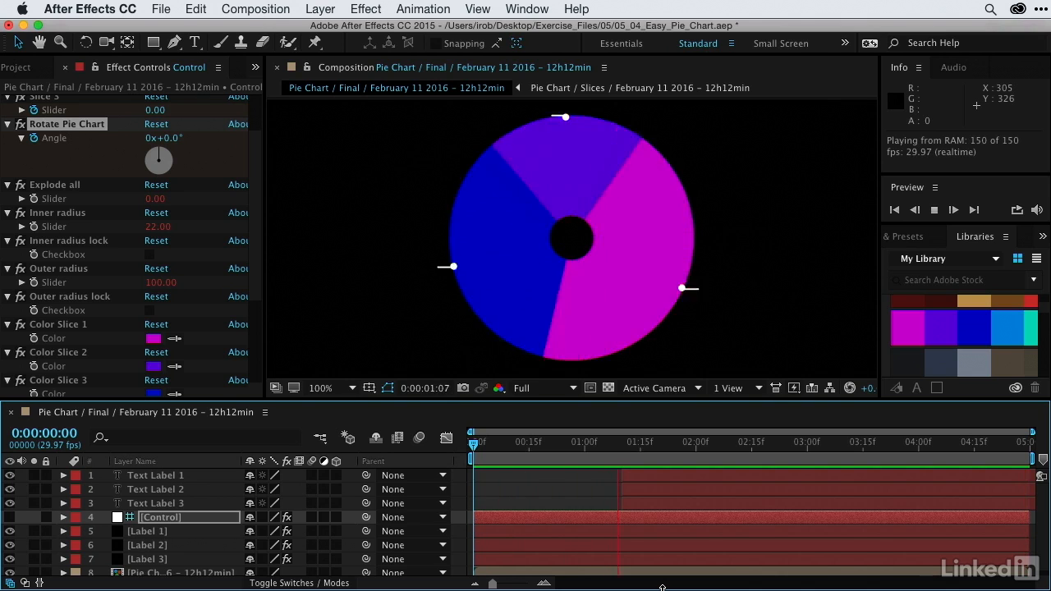
key("space")
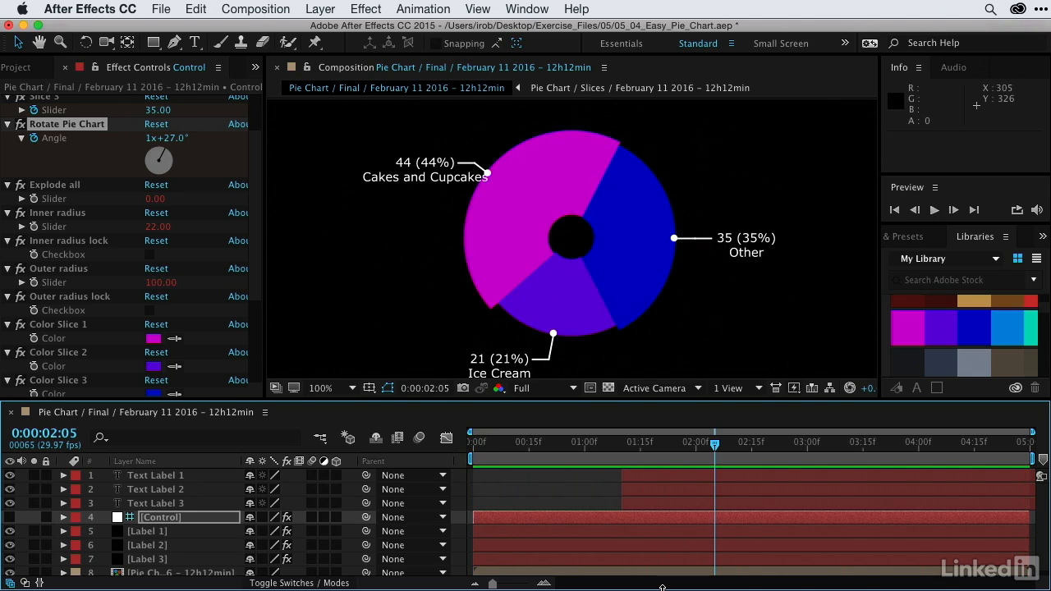
Reveal the Control layer's keyframed properties and scrub between 0:00:01:06 and 0:00:01:18 to examine the rotation timing.
key("u")
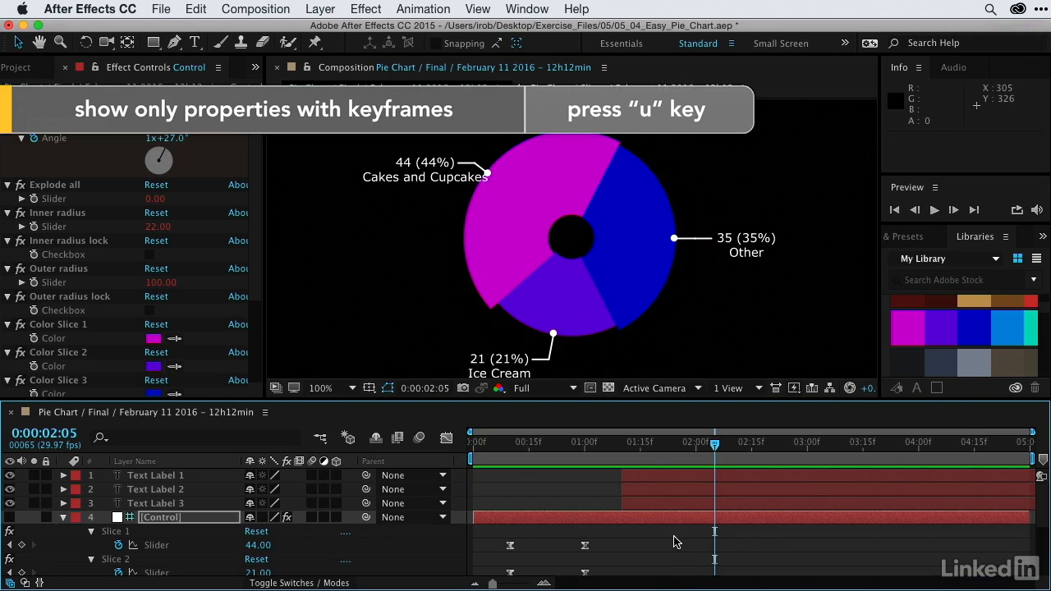
scroll(674, 542, "down", 4)
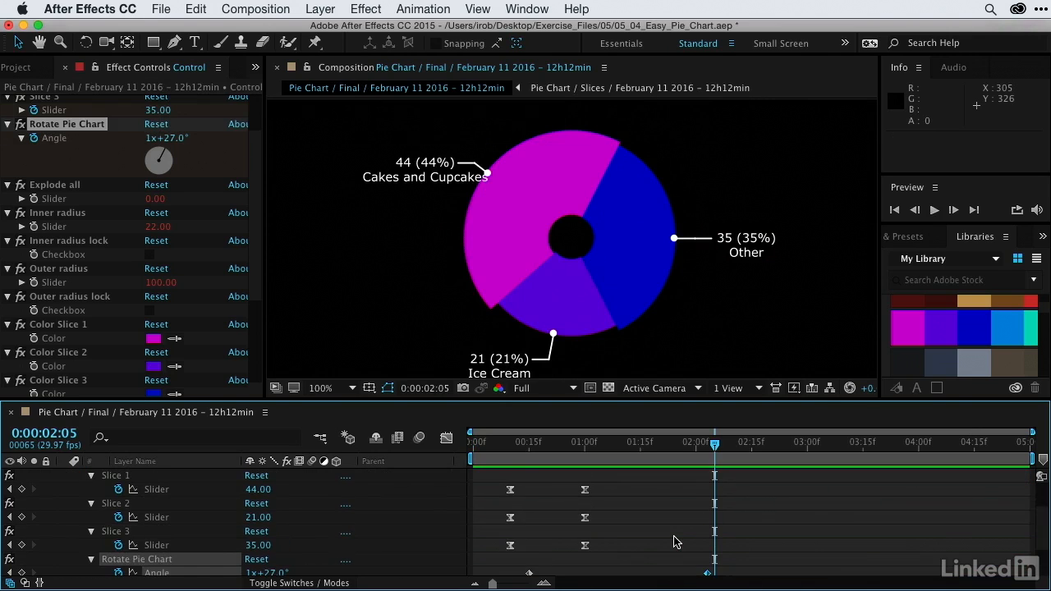
scroll(673, 542, "down", 2)
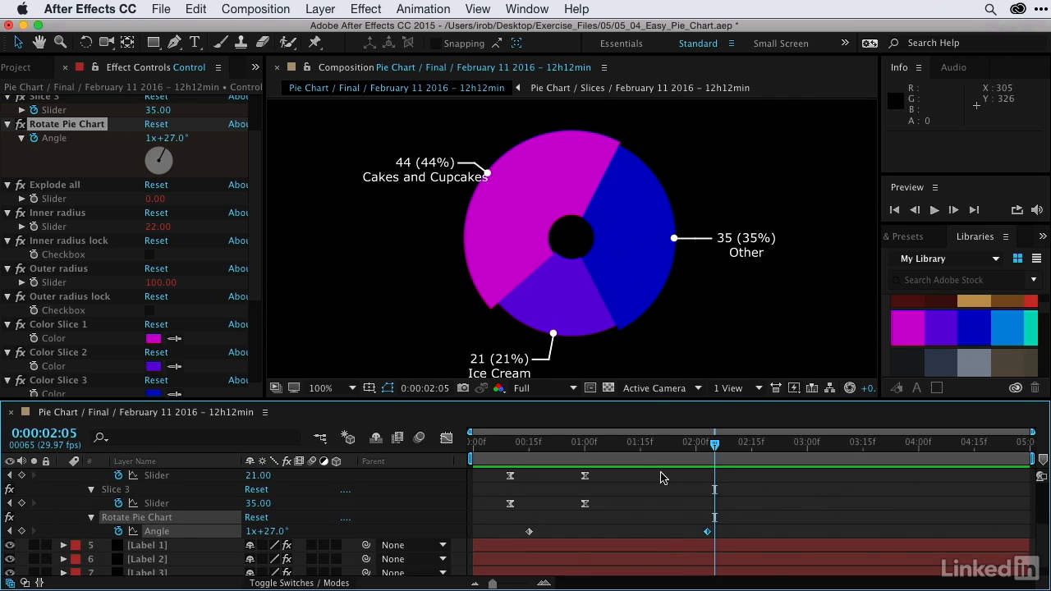
mouse_move(614, 448)
left_mouse_down()
mouse_move(575, 449)
mouse_move(668, 449)
mouse_move(607, 449)
left_mouse_up()
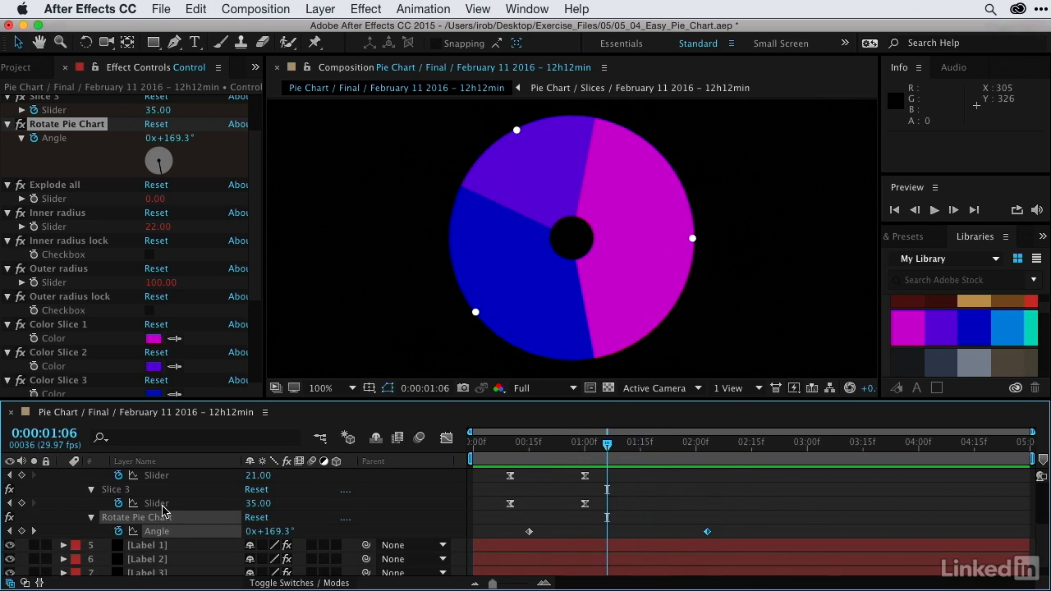
left_click_drag(618, 446, 651, 452)
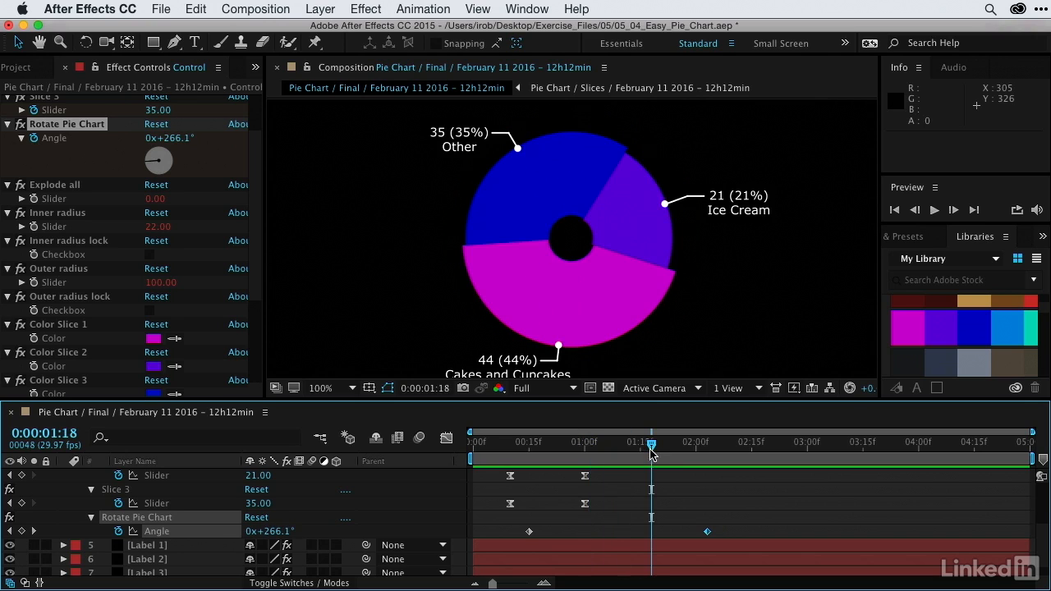
Select both Rotate Pie Chart angle keyframes and time-reverse them.
left_click_drag(727, 532, 529, 538)
right_click(529, 534)
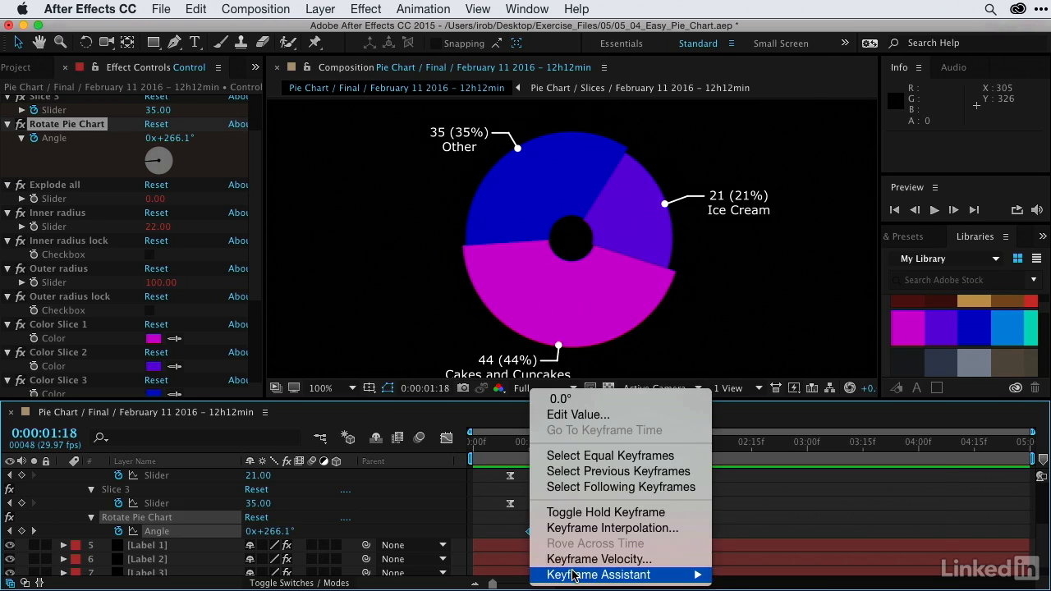
mouse_move(573, 575)
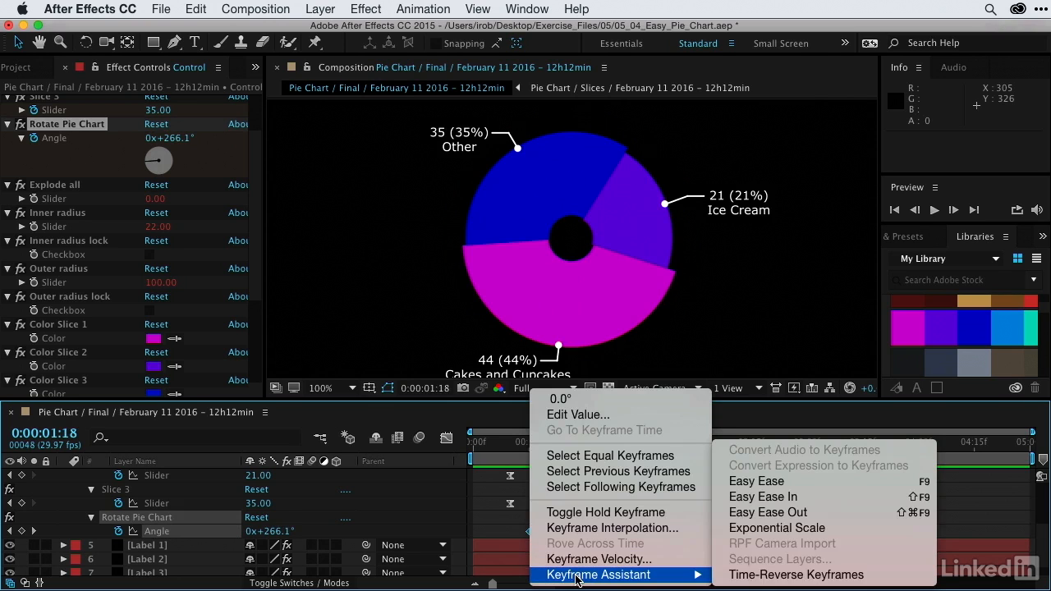
left_click(767, 572)
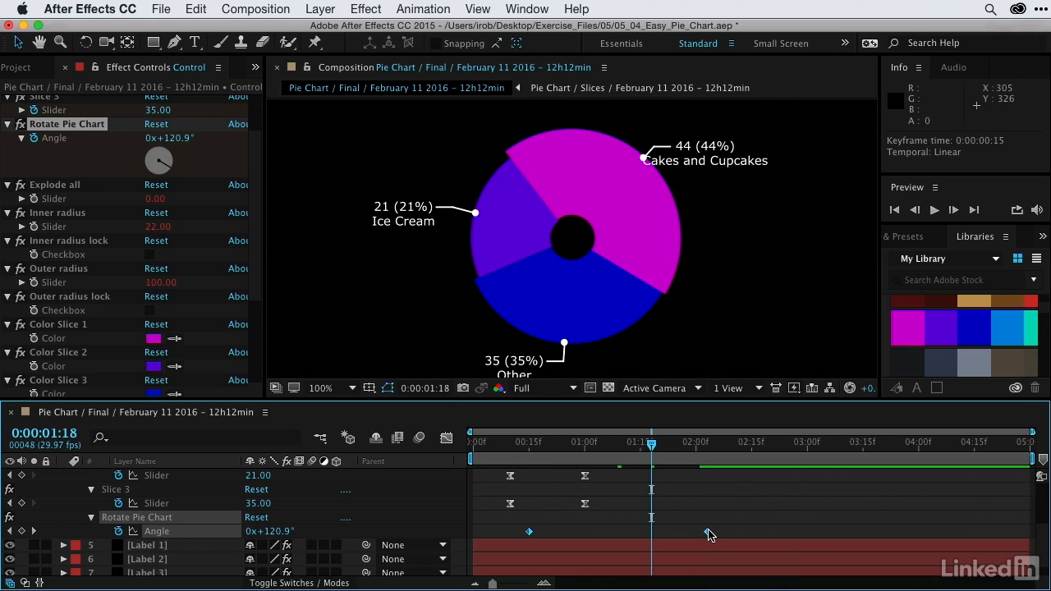
Apply Easy Ease to both rotation keyframes and preview the animation from the start.
mouse_move(708, 534)
key("F9")
left_click(762, 515)
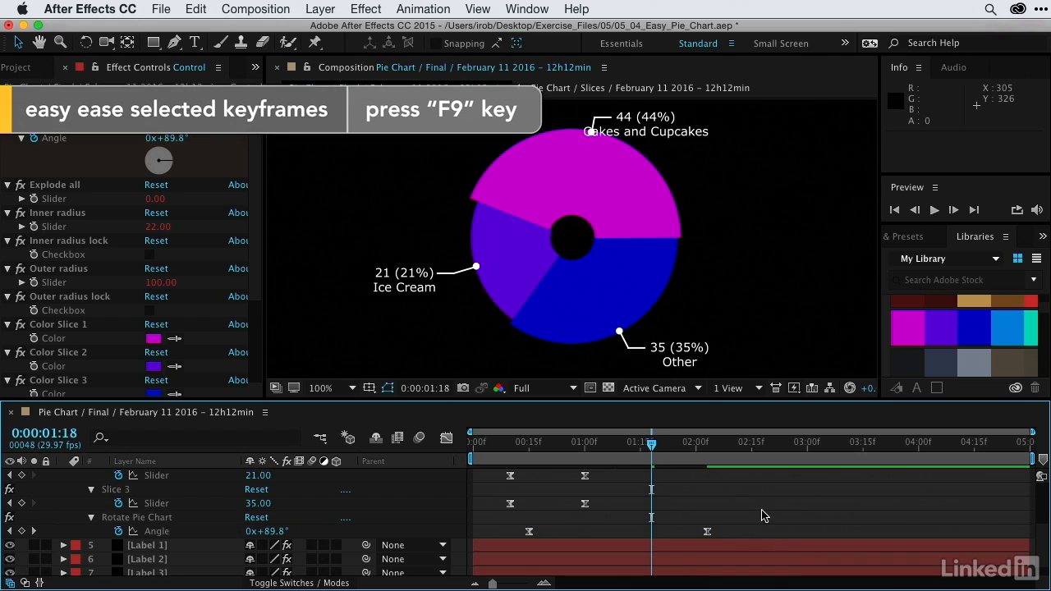
left_click_drag(652, 456, 475, 456)
key("space")
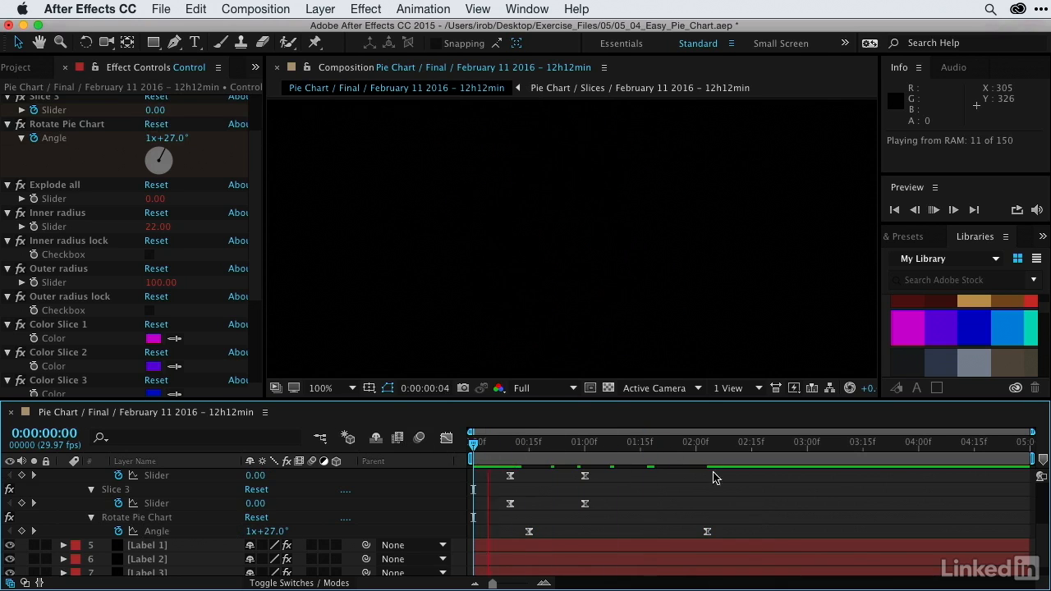